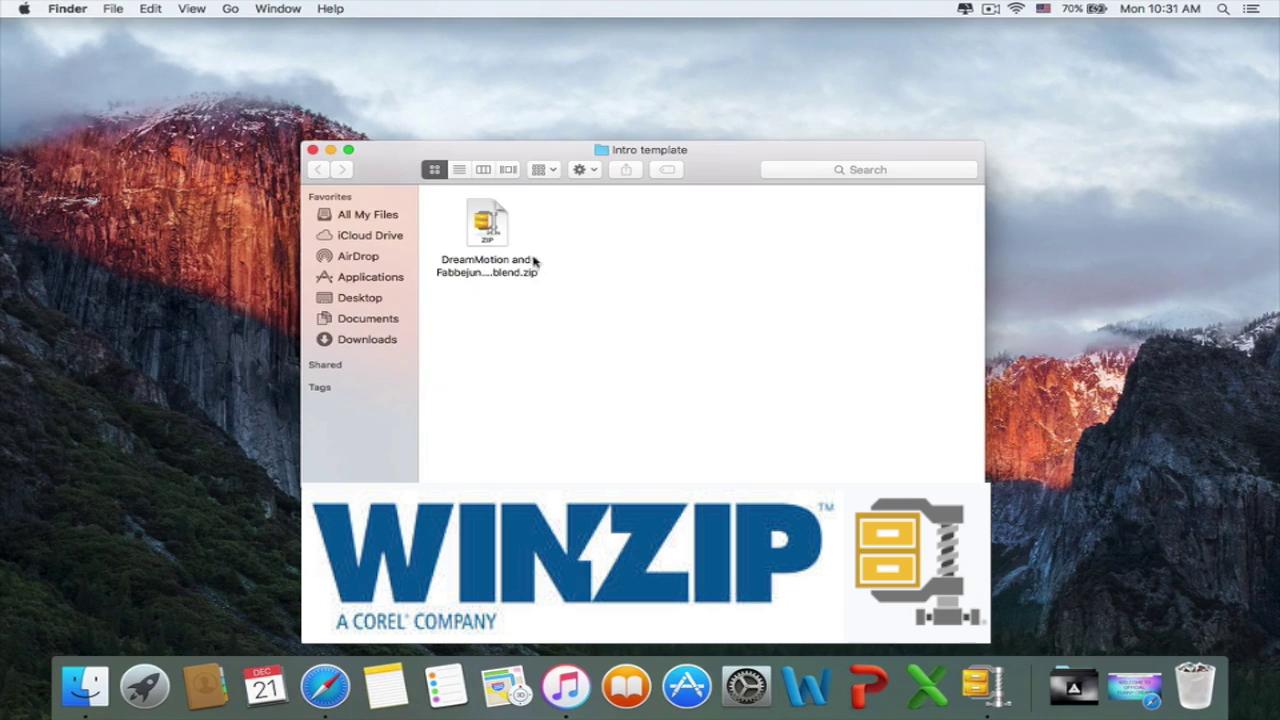
Open the DreamMotion and FabbejuniorFXDual Template zip archive and load its .blend file in Blender.
double_click(495, 233)
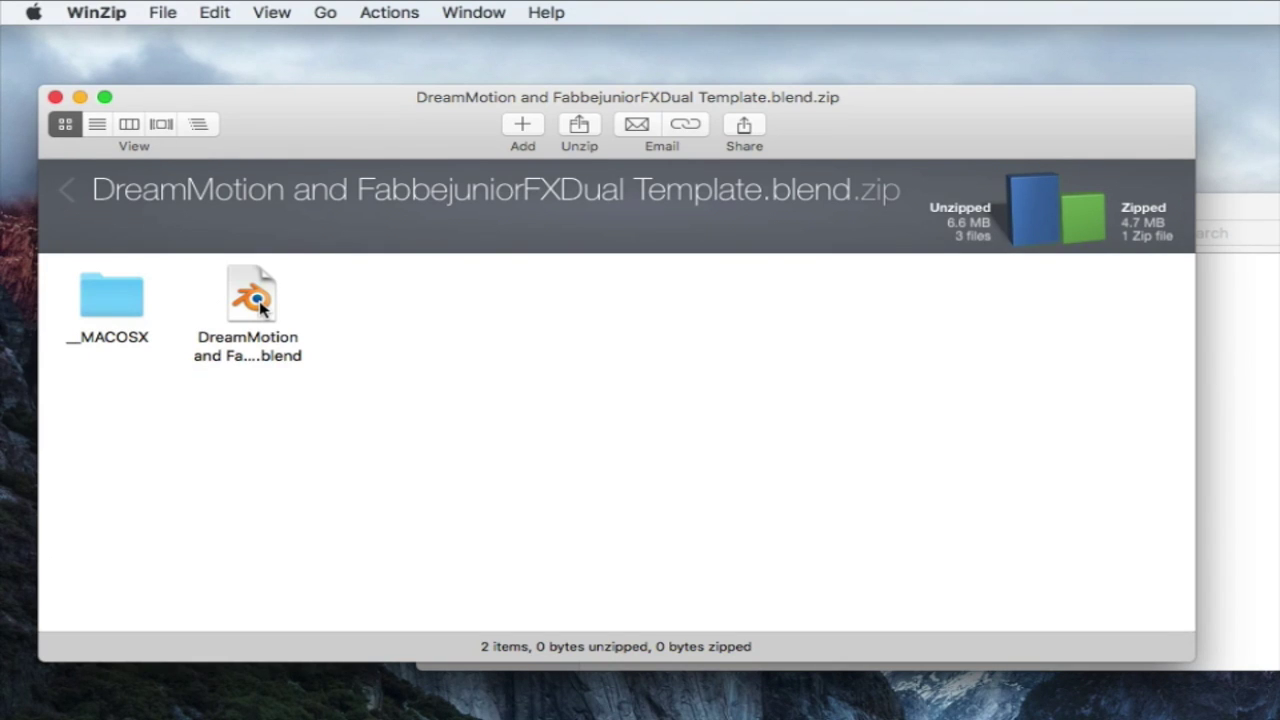
double_click(255, 300)
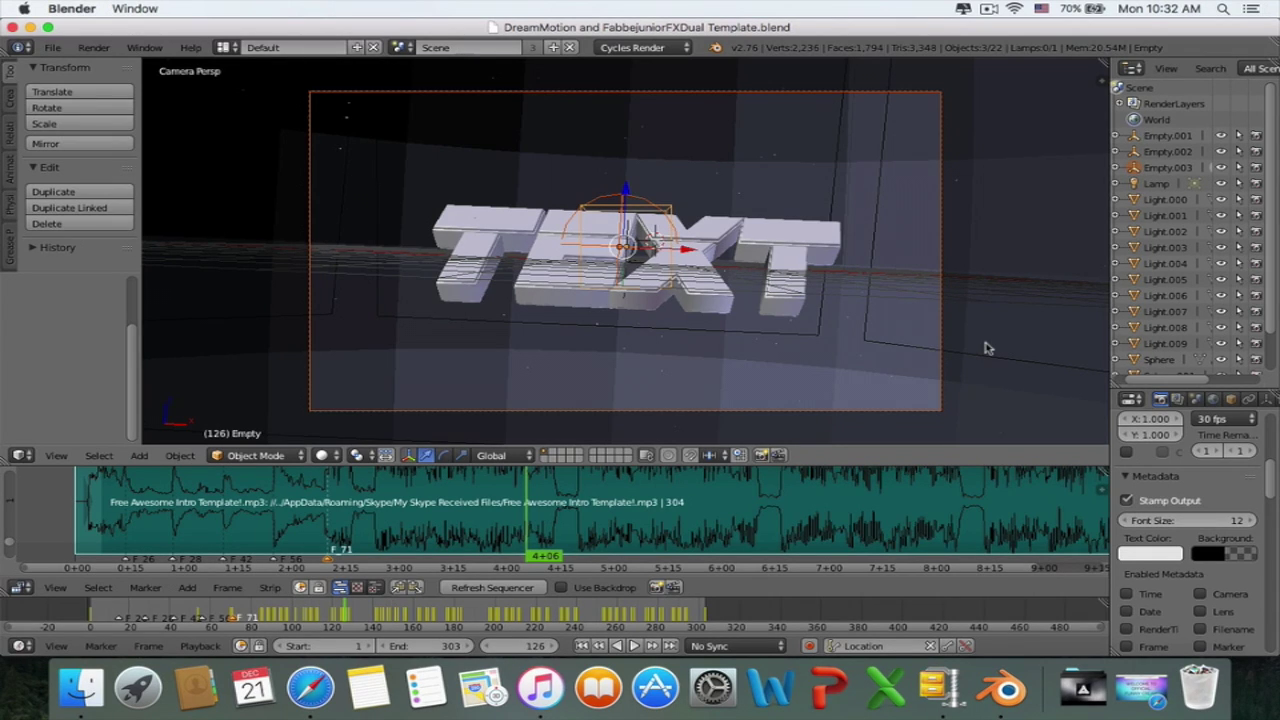
Replace the placeholder wording of the Text object in the camera view with FUNNYCREAM.
key(Tab)
right_click(696, 264)
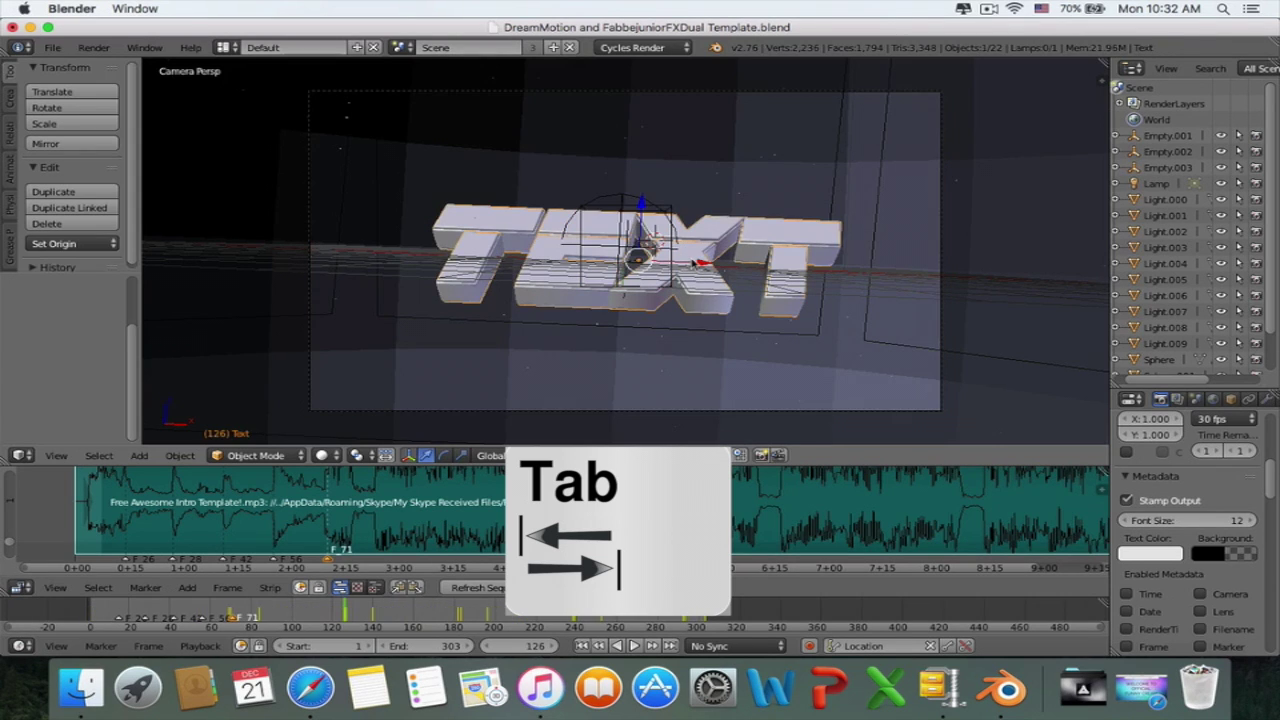
key(Tab)
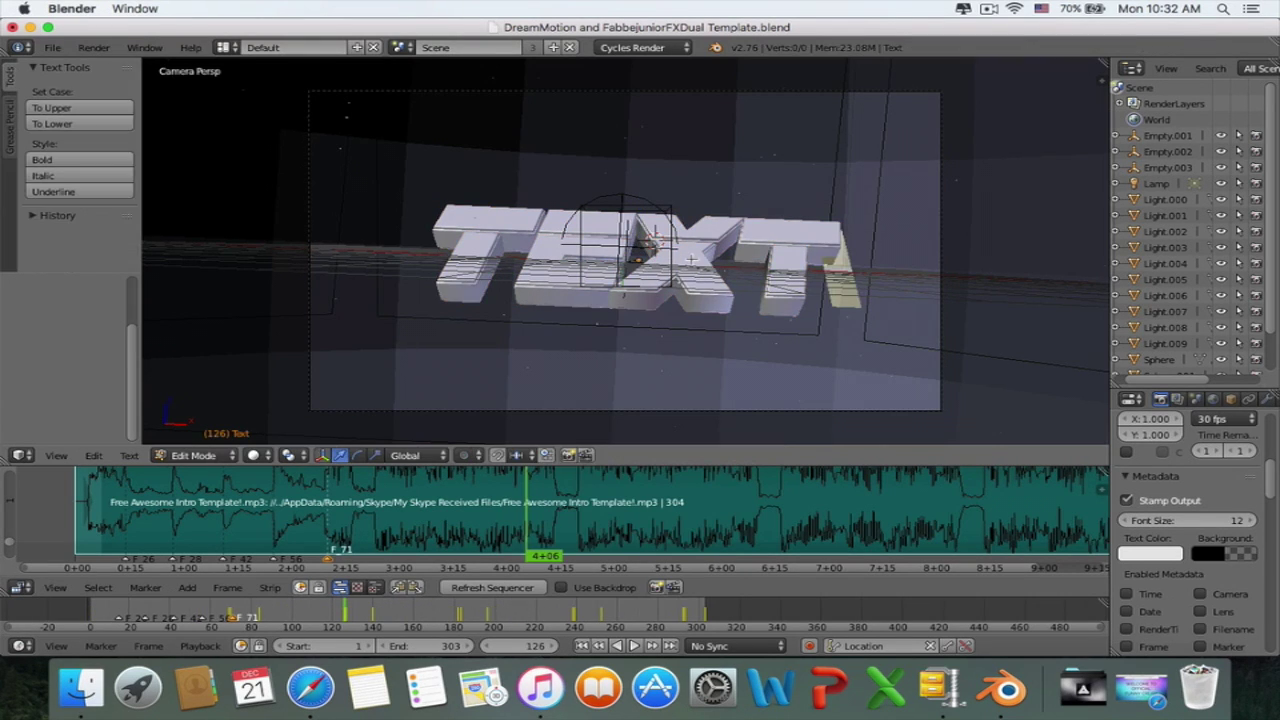
key(BackSpace)
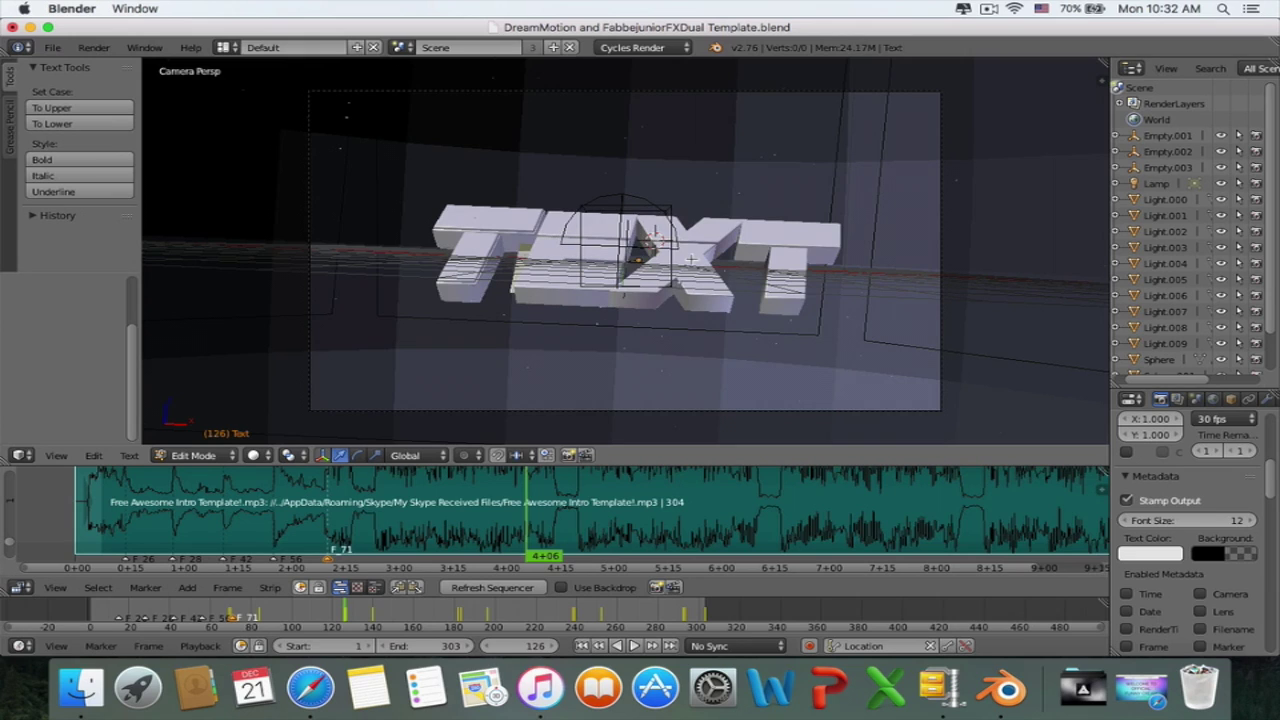
text(TFABBE)
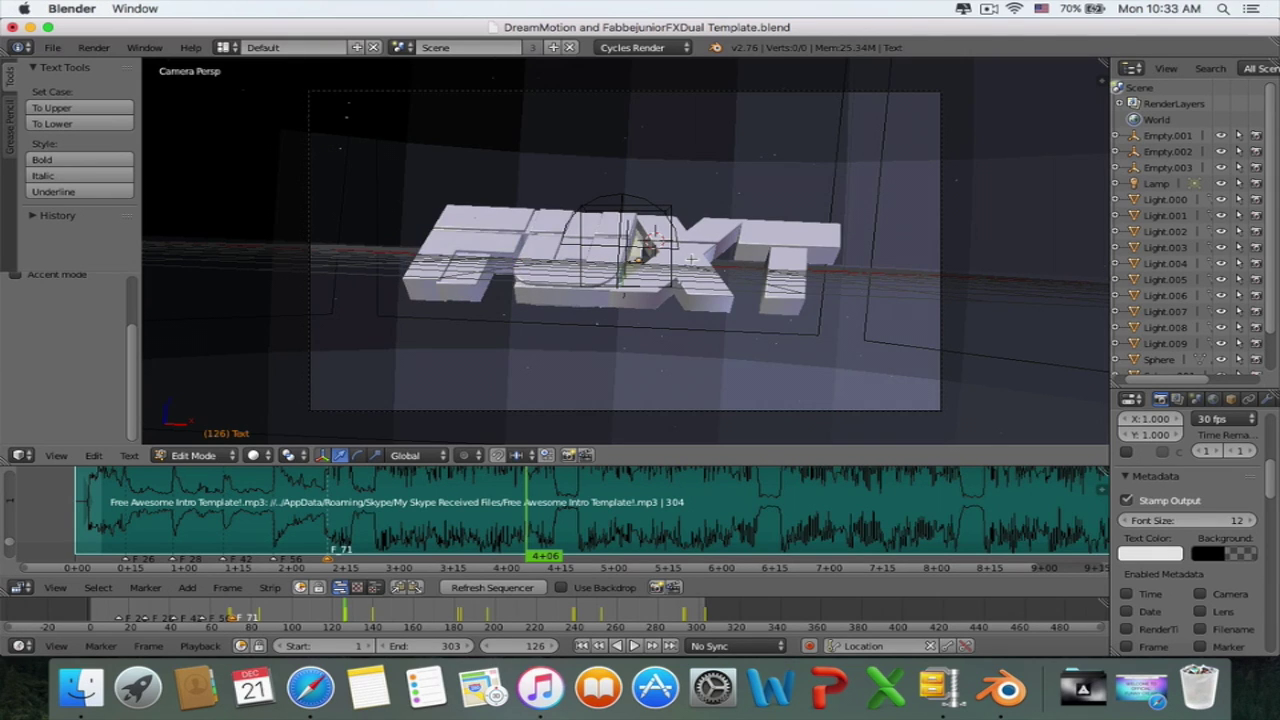
key(Tab)
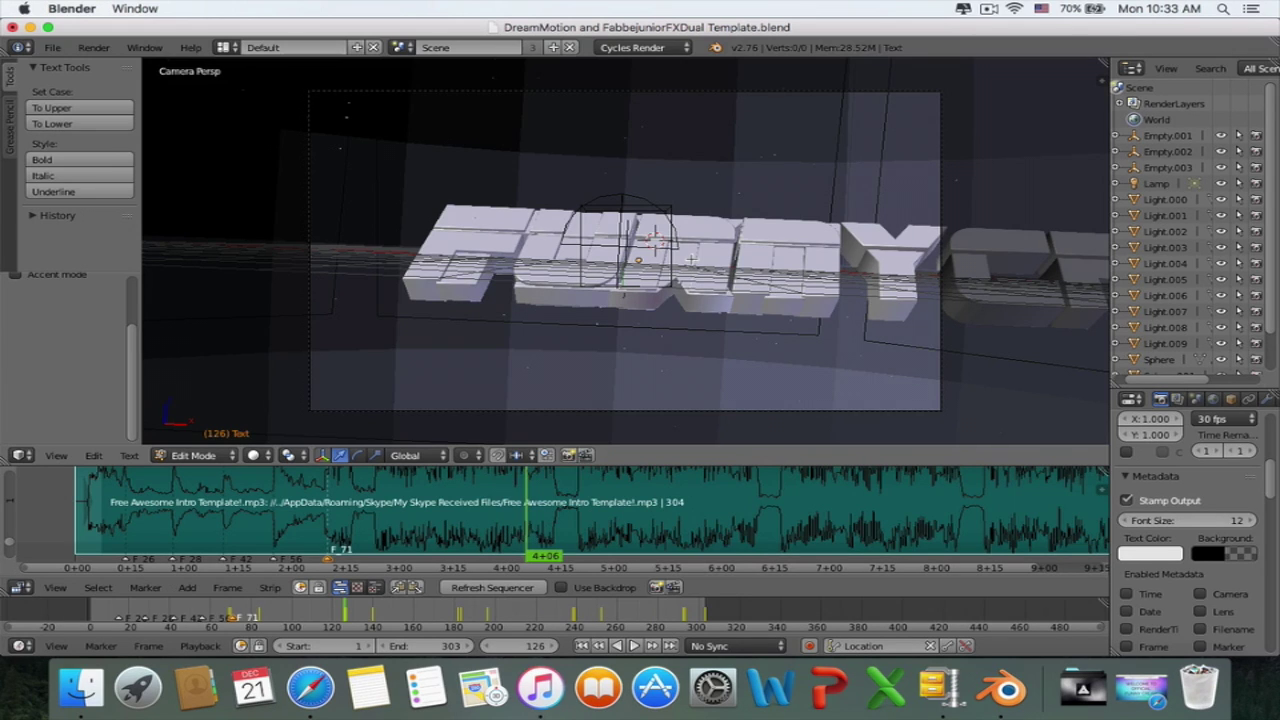
key(Tab)
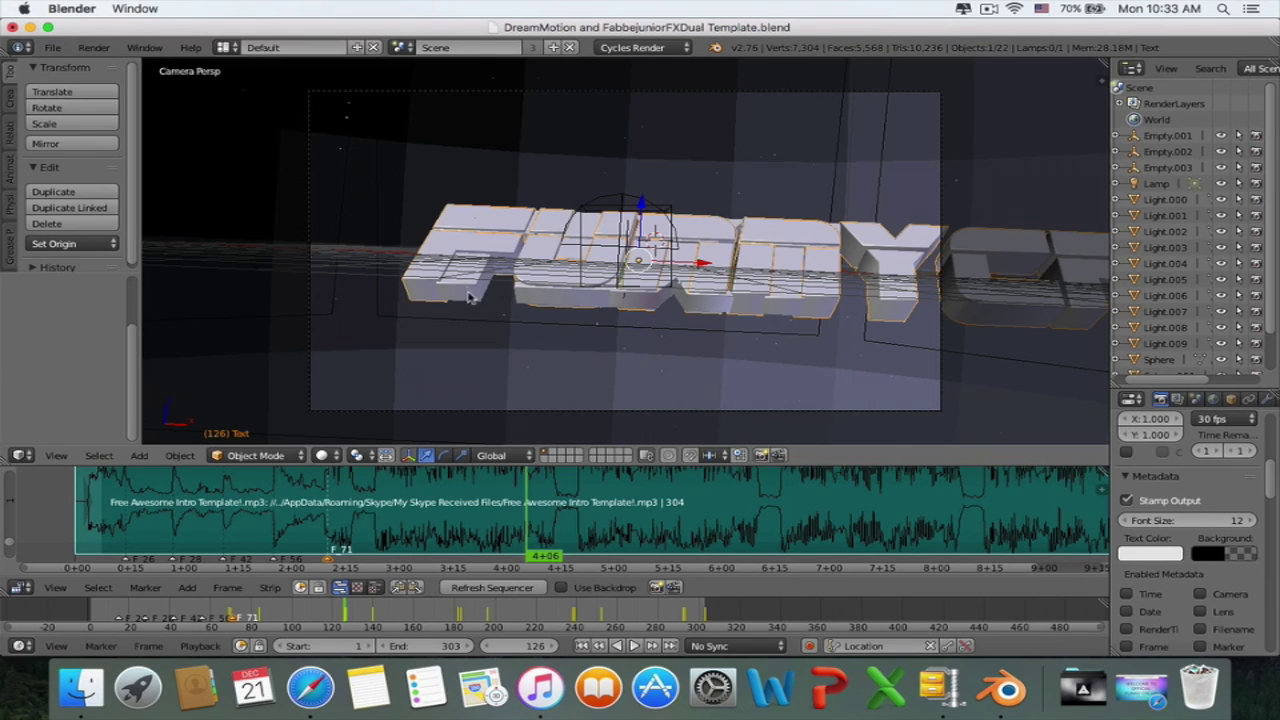
Replace the wording of the overlapping Text.001 object with FUNNYCREAM so it matches the first text.
right_click(467, 289)
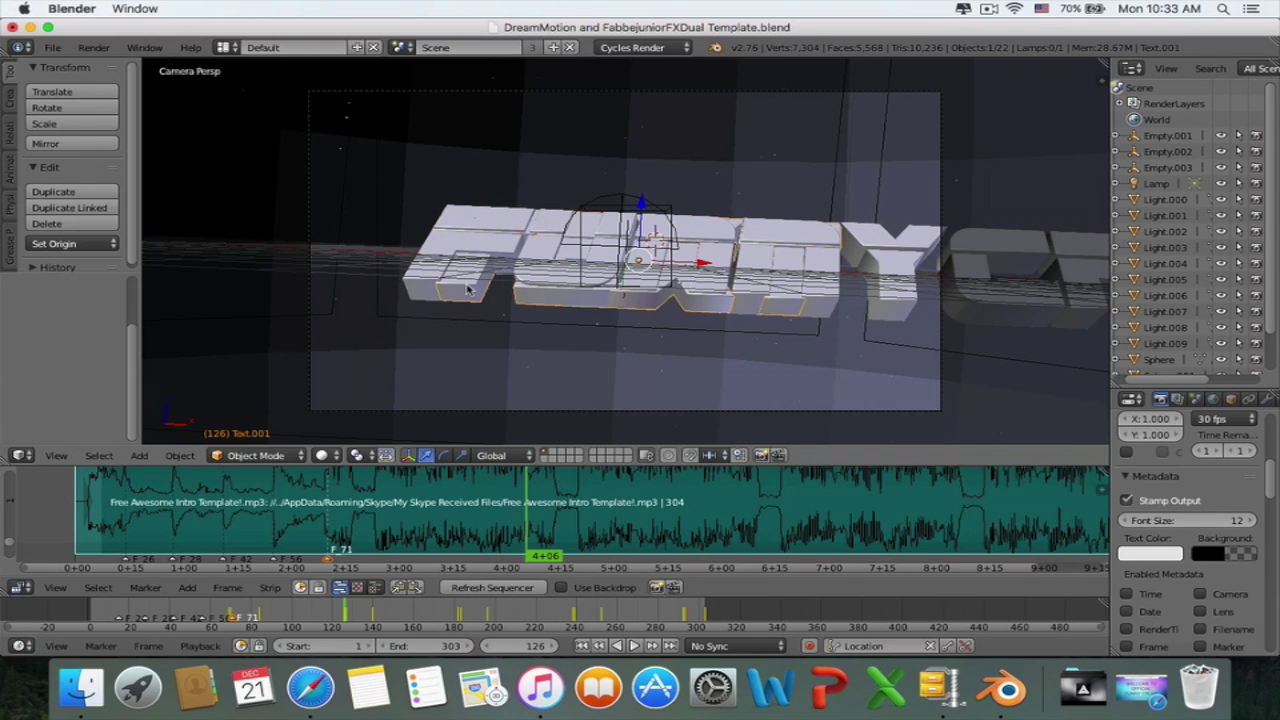
key(Tab)
text(NN)
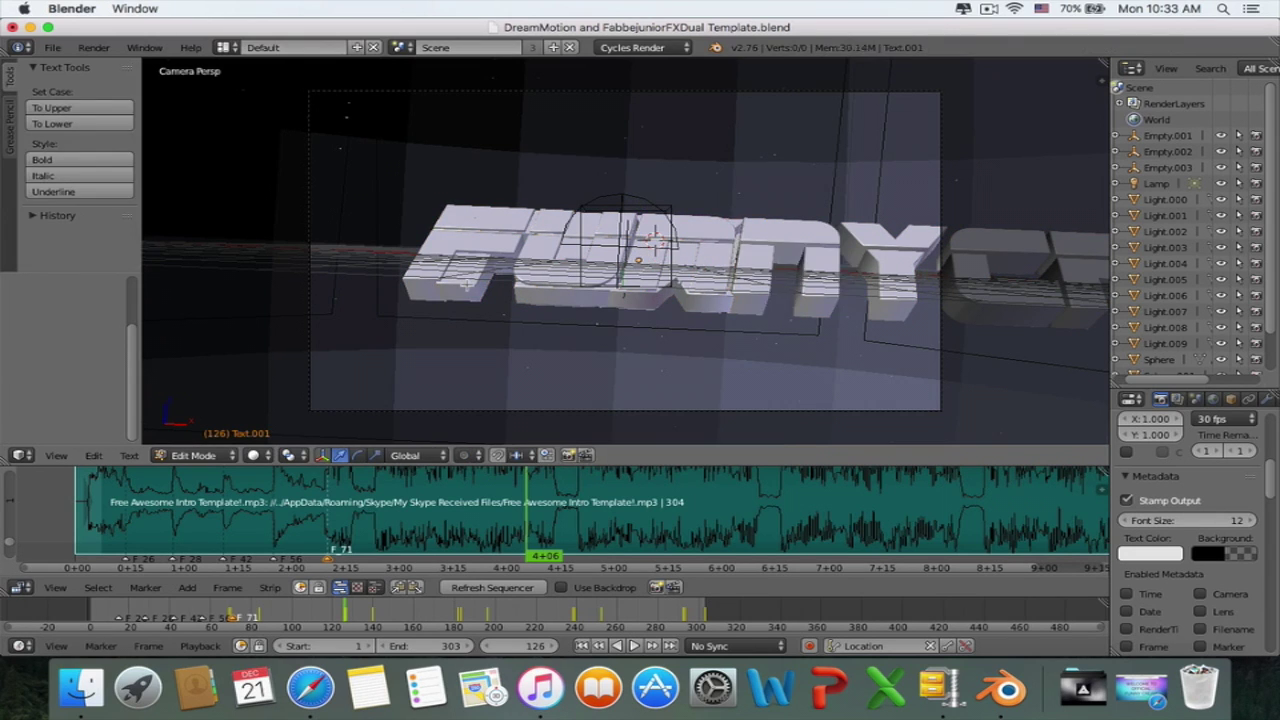
text(U)
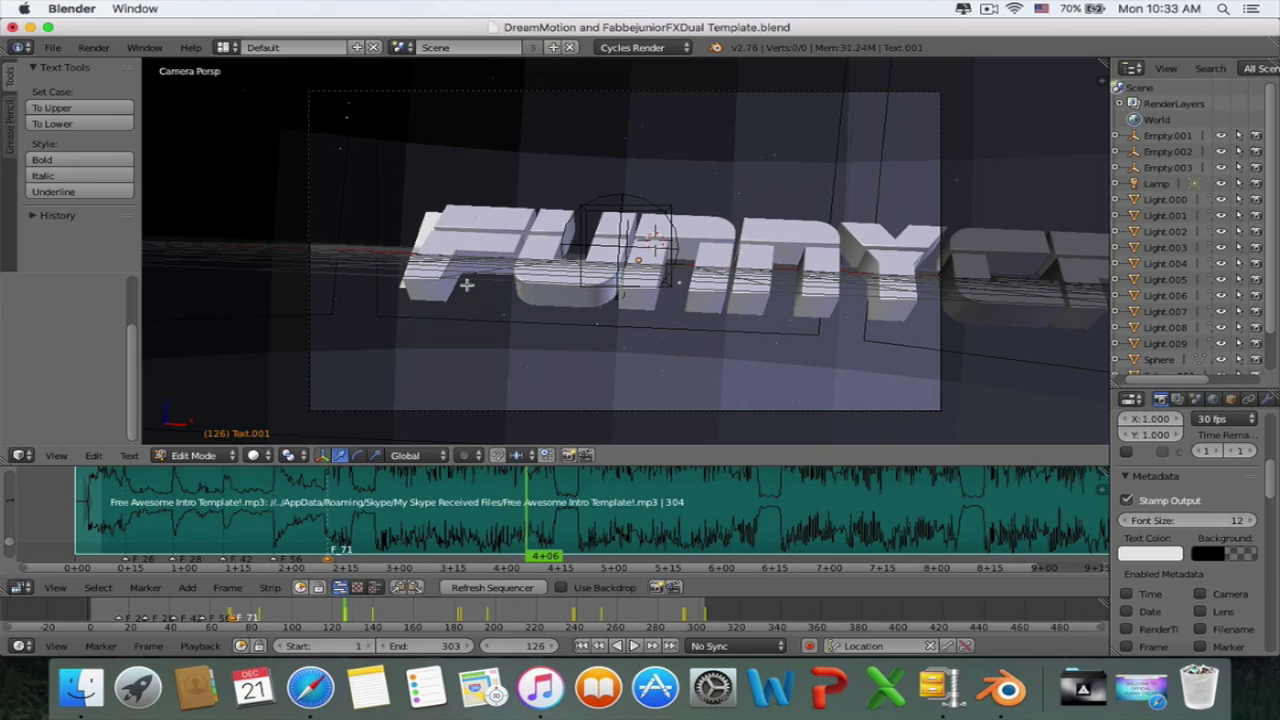
text(F)
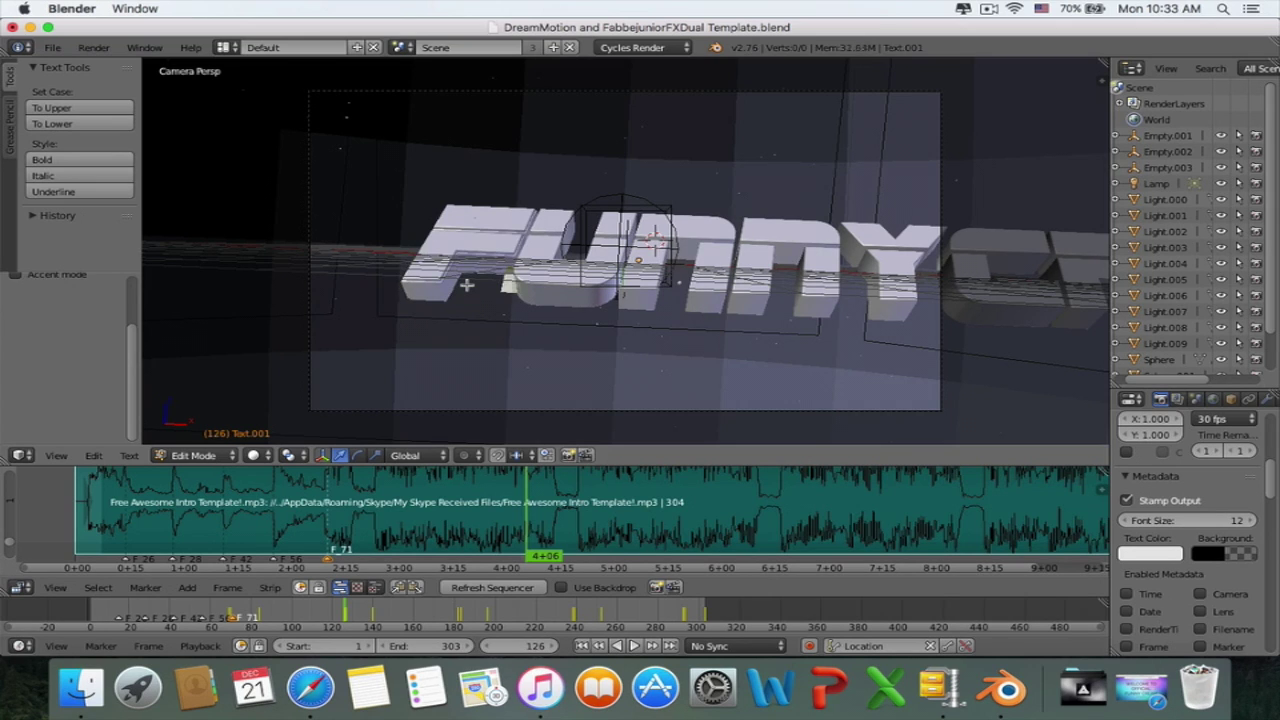
key(Right)
key(Right)
key(Right)
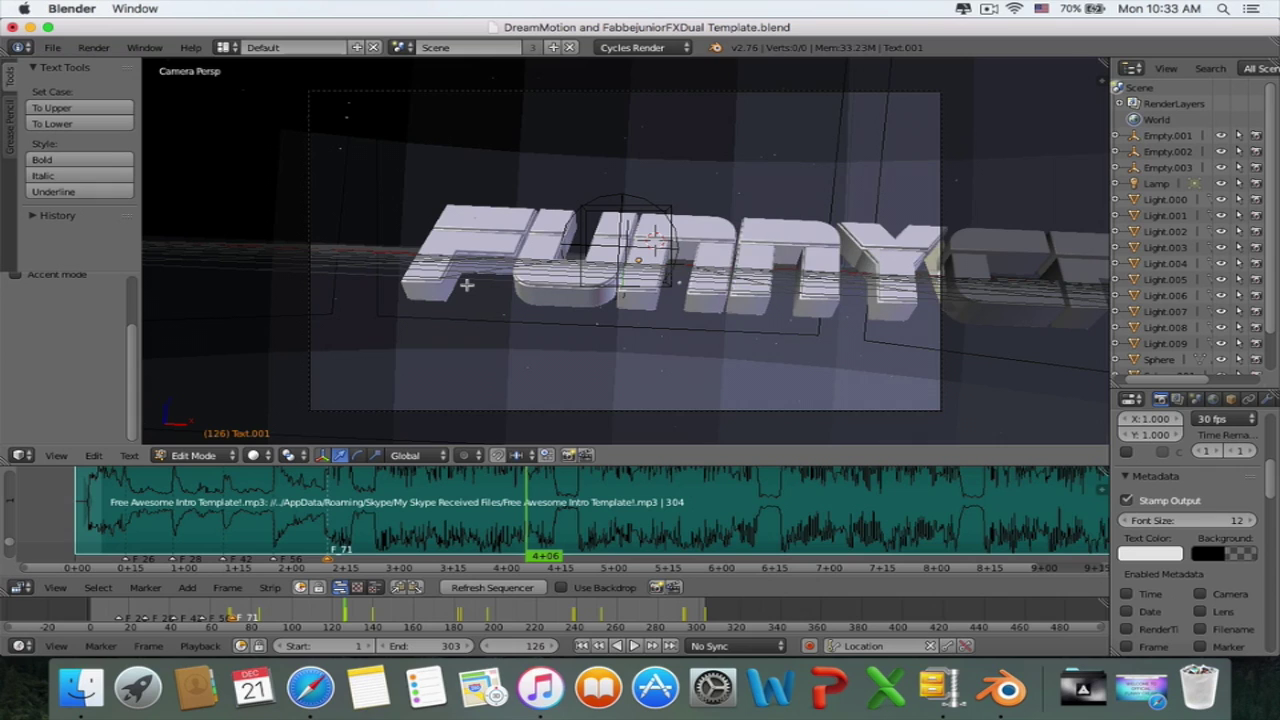
key(Right)
key(Right)
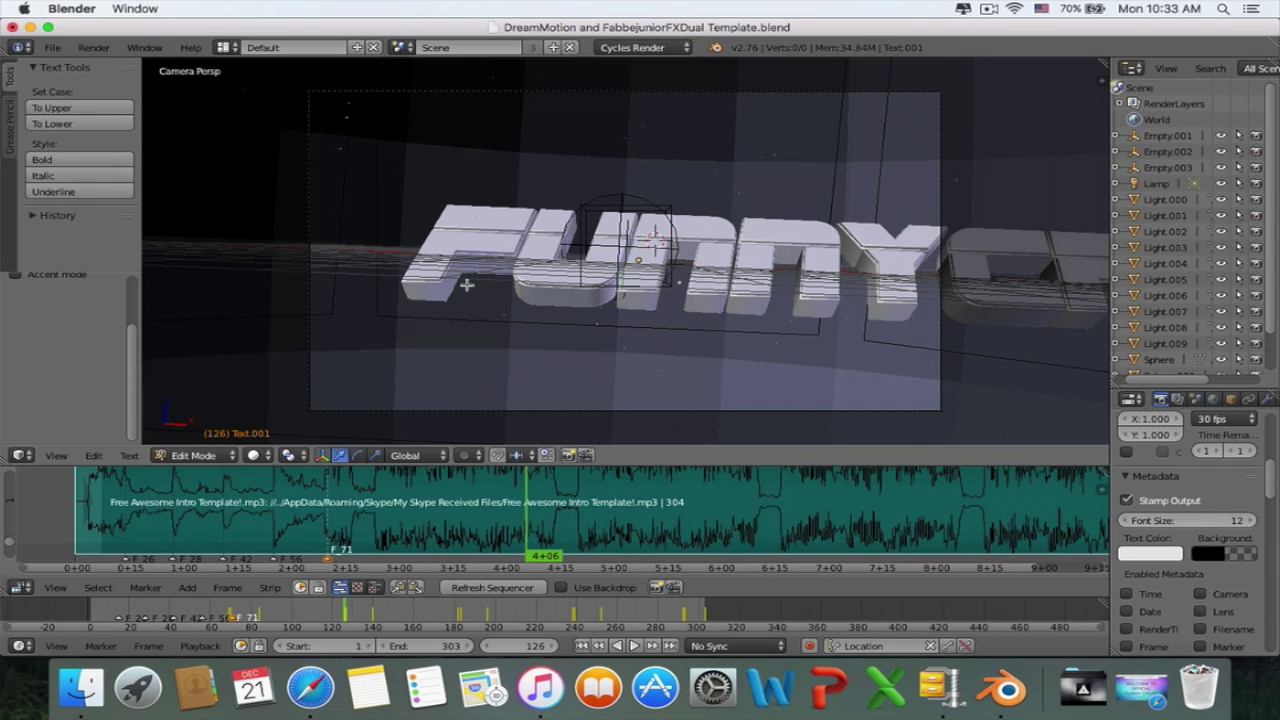
key(Tab)
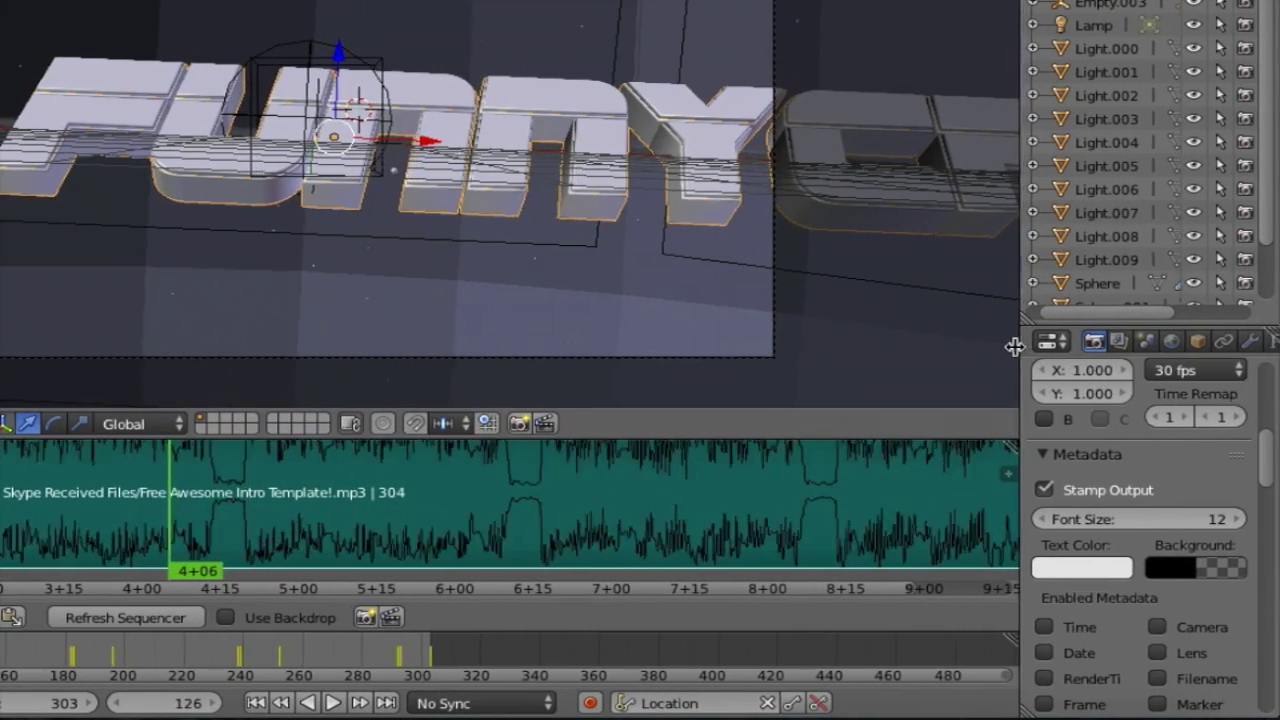
Widen the properties area and set the font size of Text.001 to 0.5.
drag(1014, 346, 932, 347)
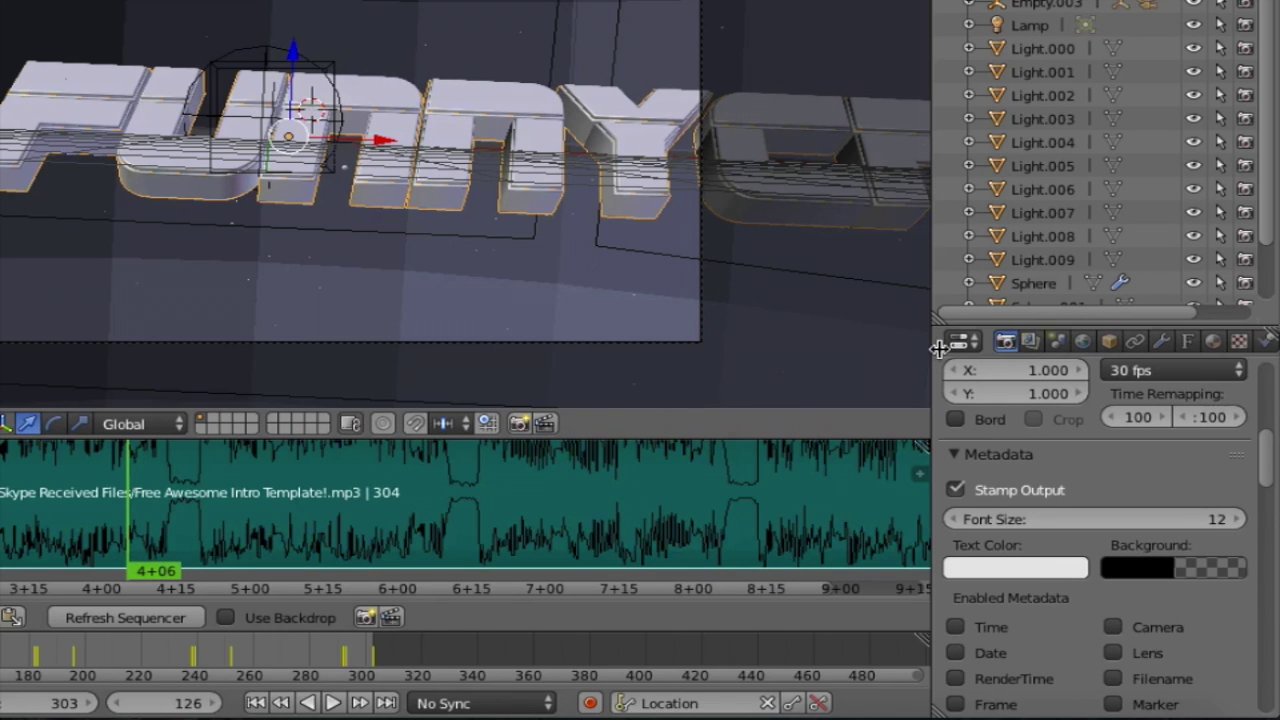
click(1188, 342)
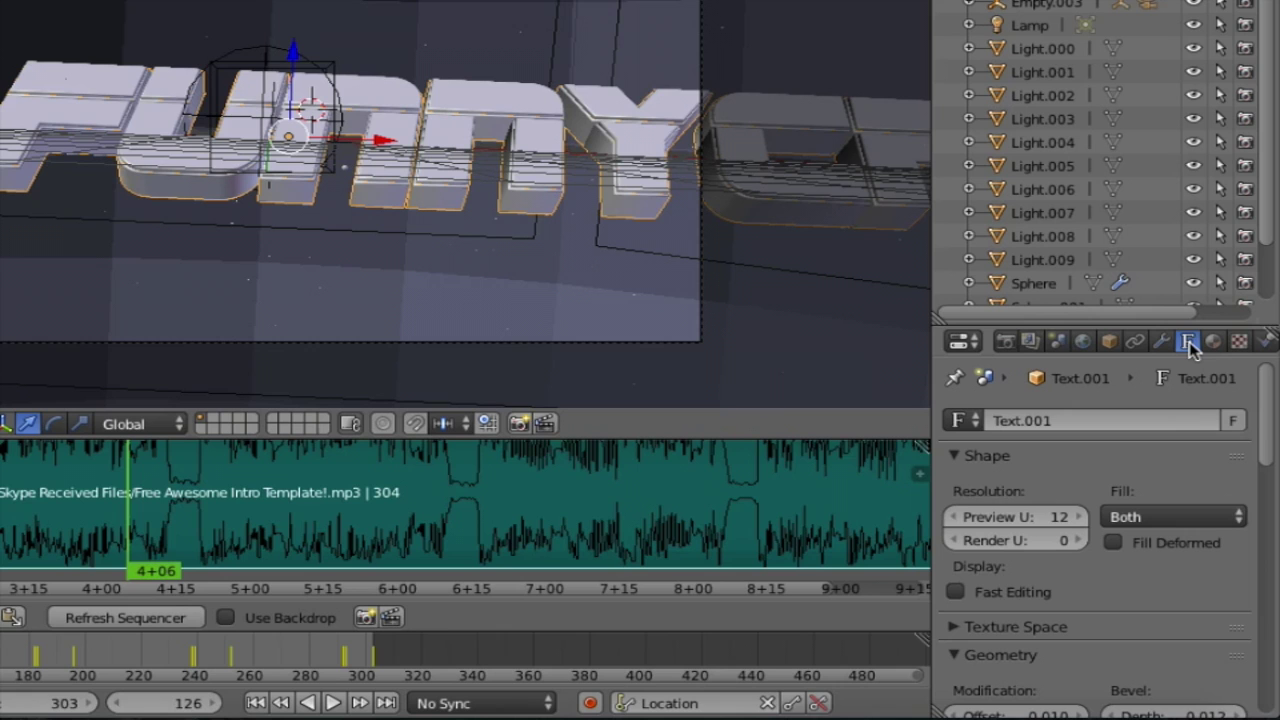
scroll(1152, 450, down, 3)
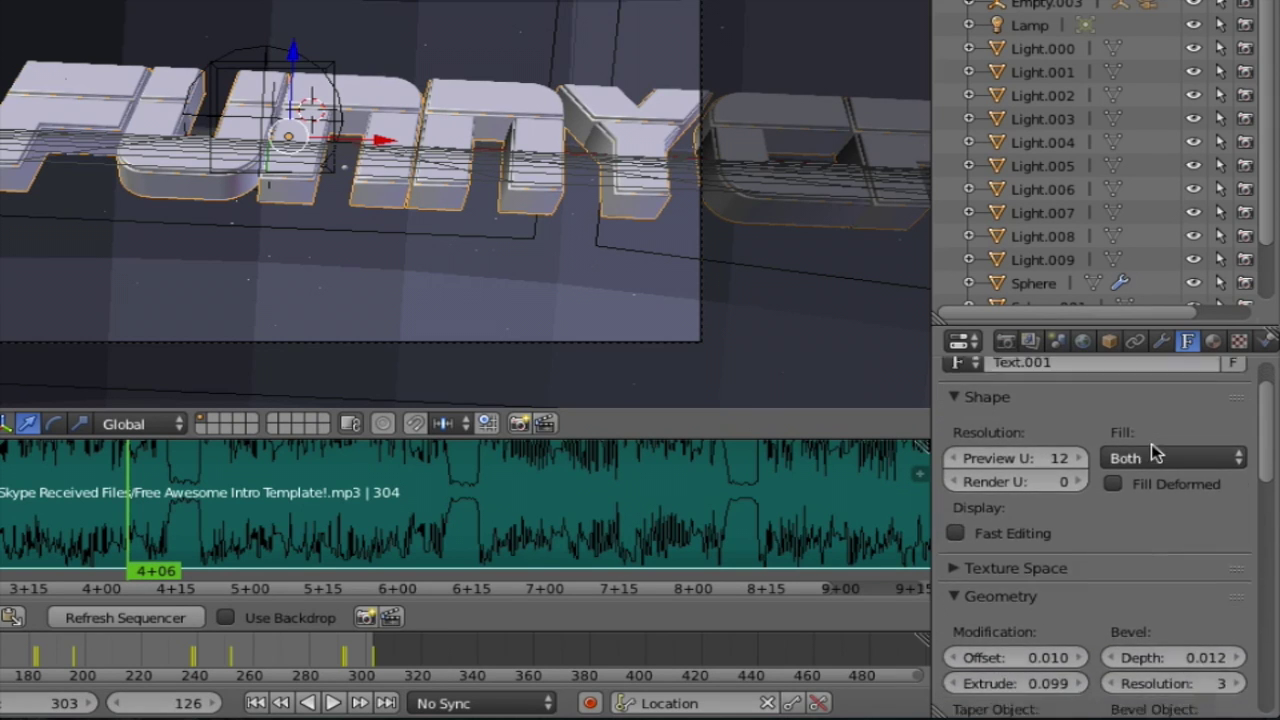
scroll(1152, 450, down, 15)
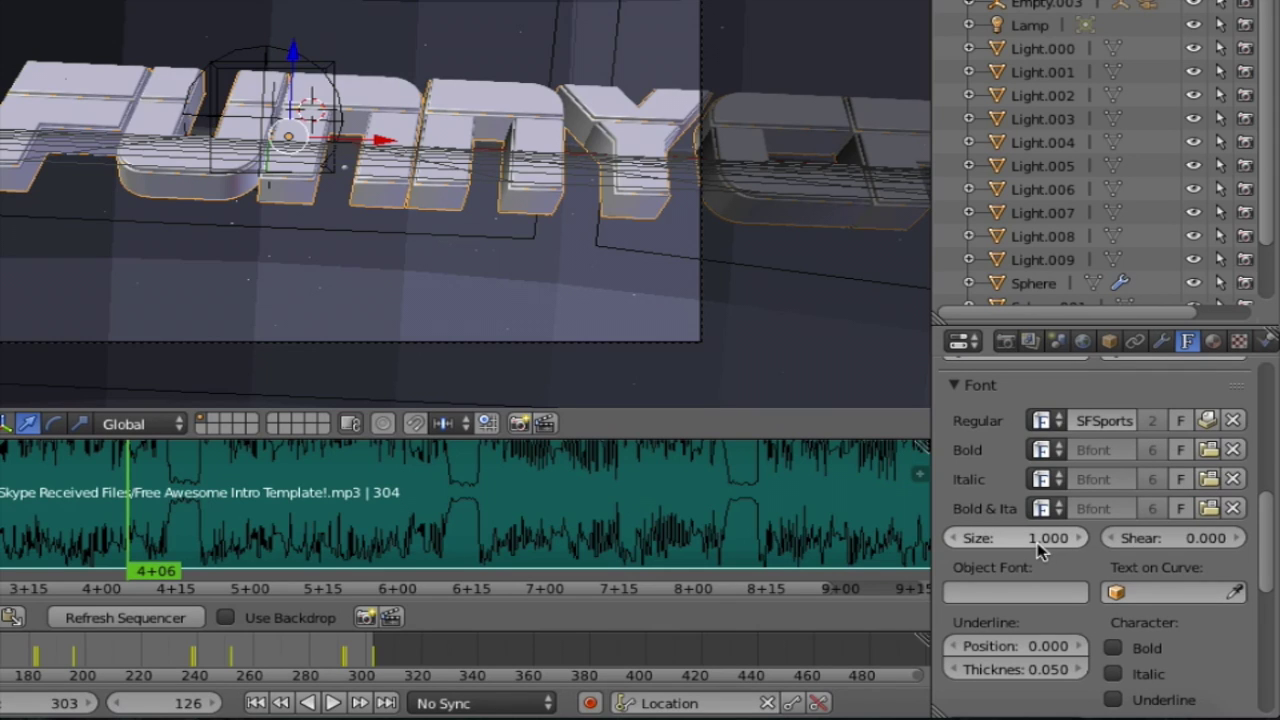
click(1003, 543)
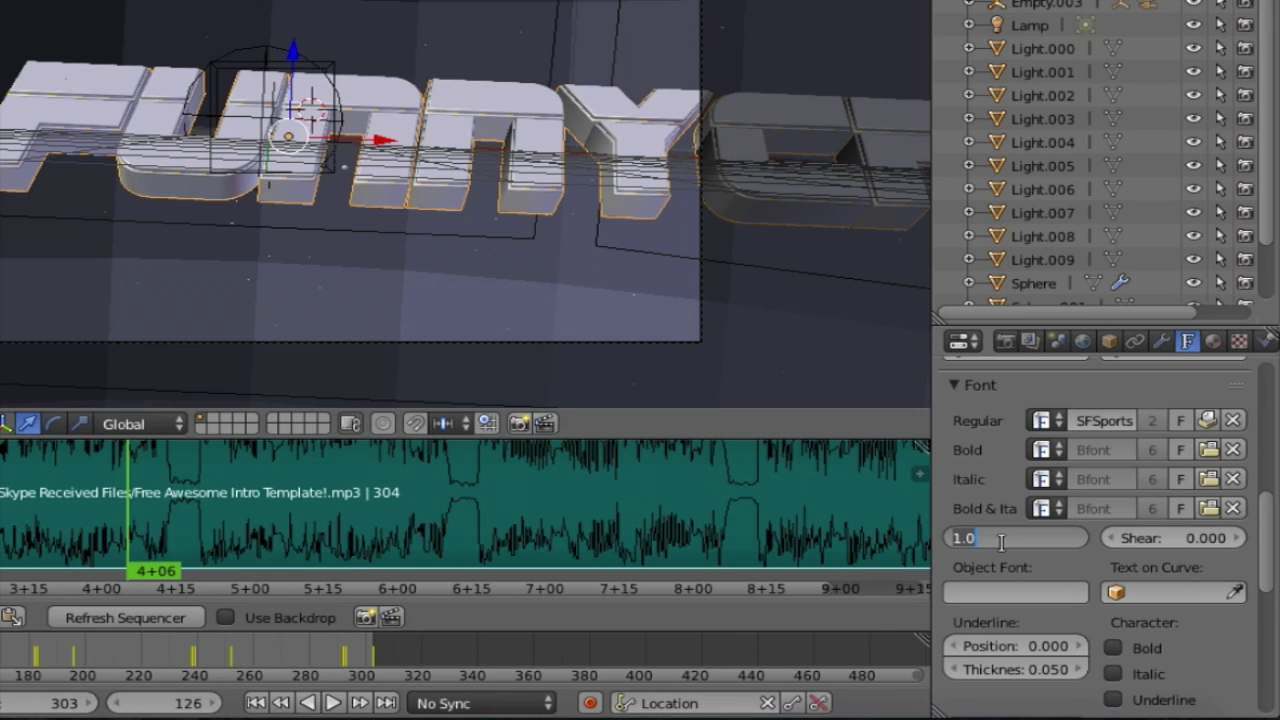
text(0.5)
key(Return)
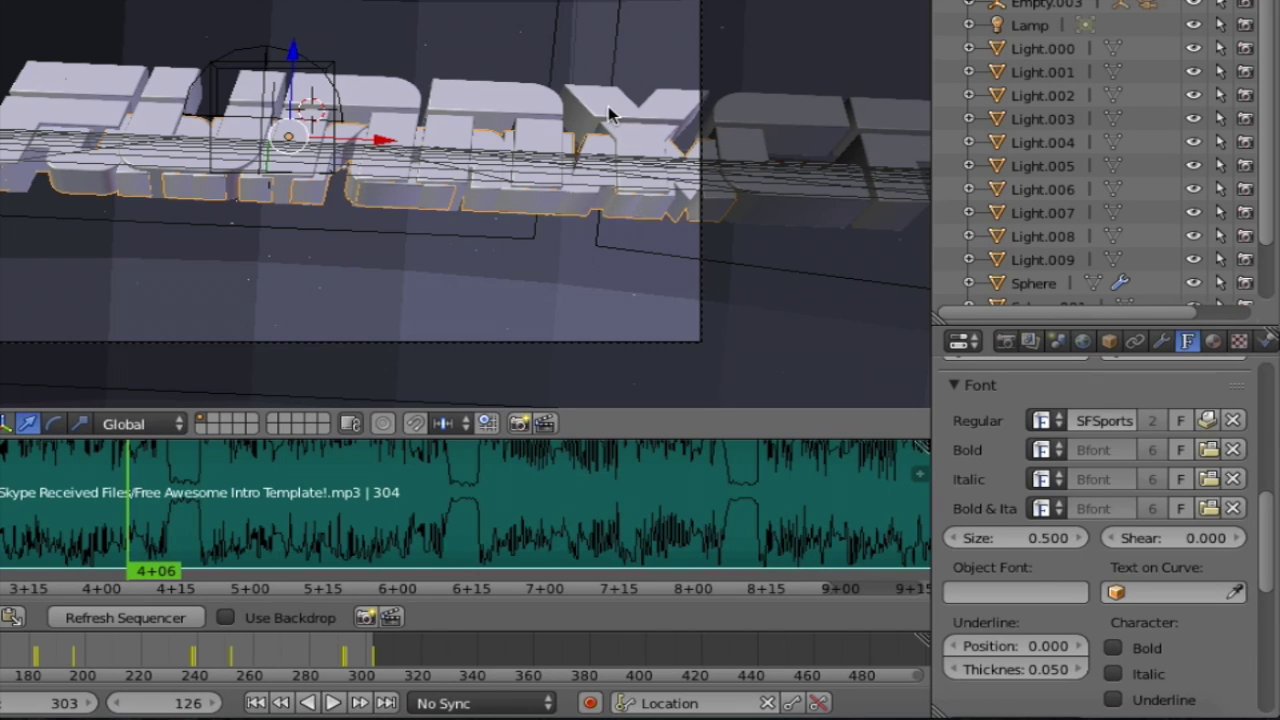
Select the larger overlapping Text object and set its font size to 0.5.
key(ctrl+z)
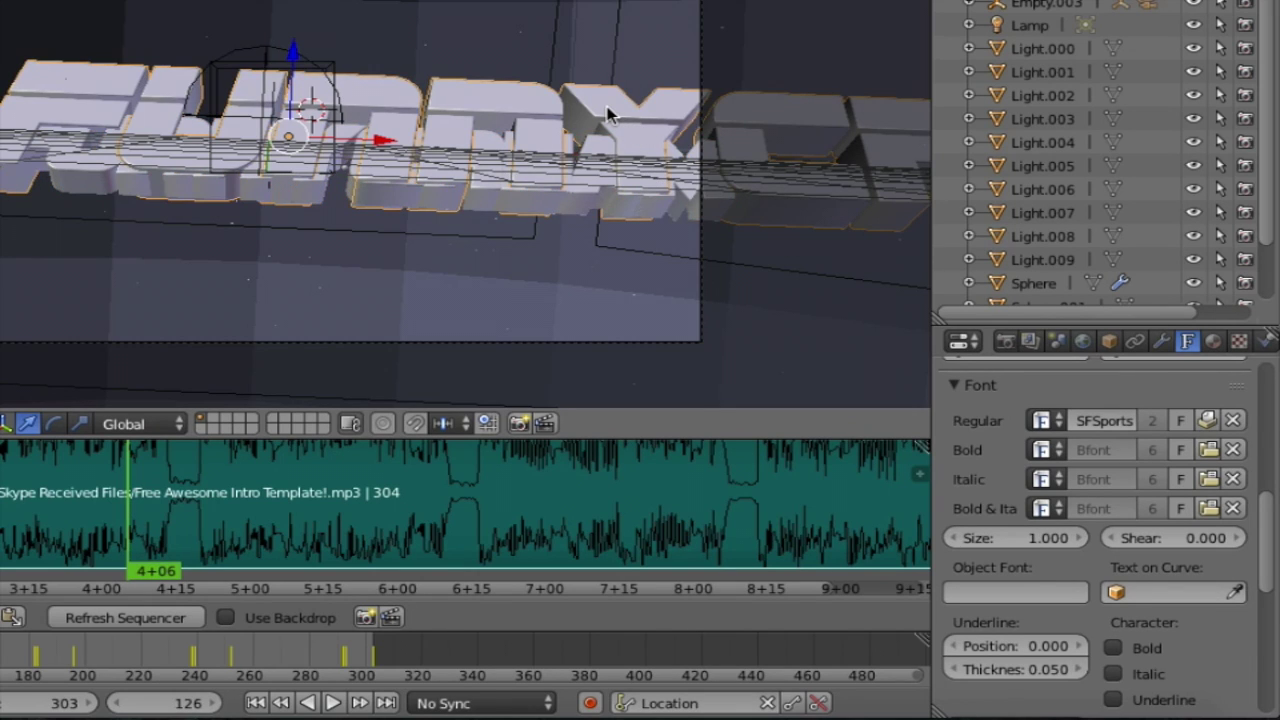
click(1045, 538)
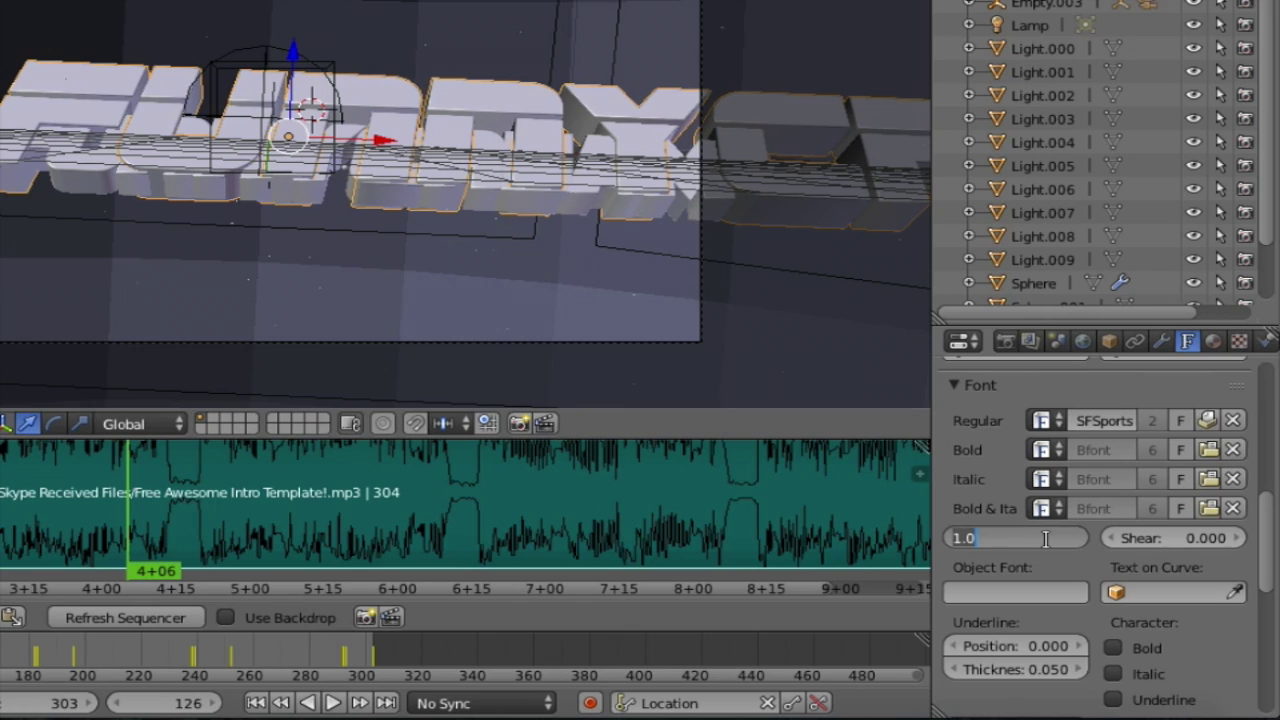
text(0.5)
key(Return)
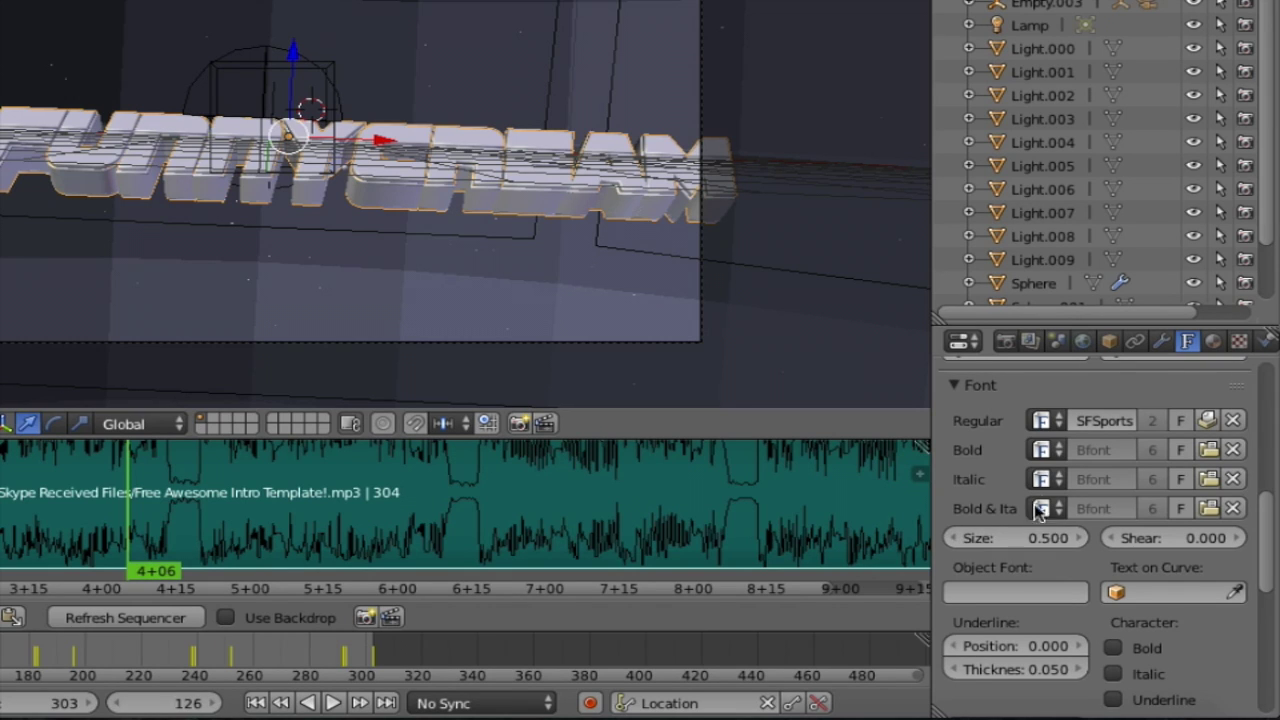
Try a font size of 0.4 on the selected Text object and settle on 0.45.
click(1053, 540)
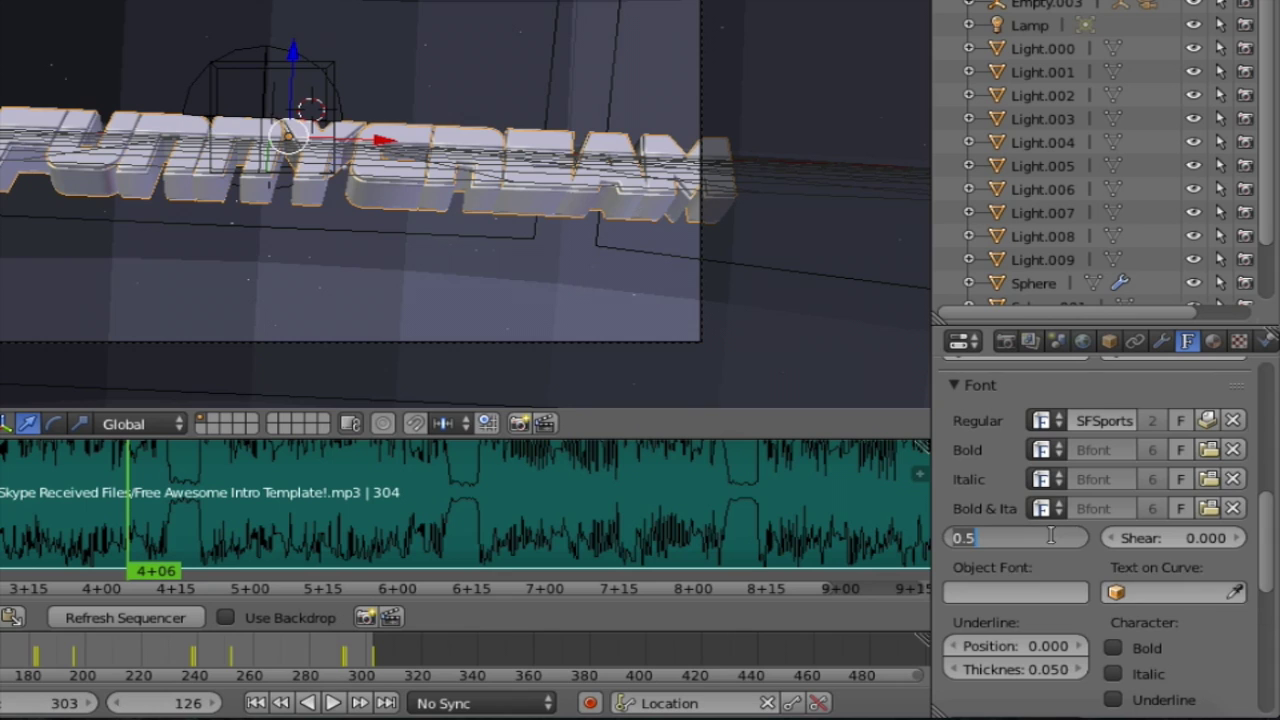
text(0.4)
key(Return)
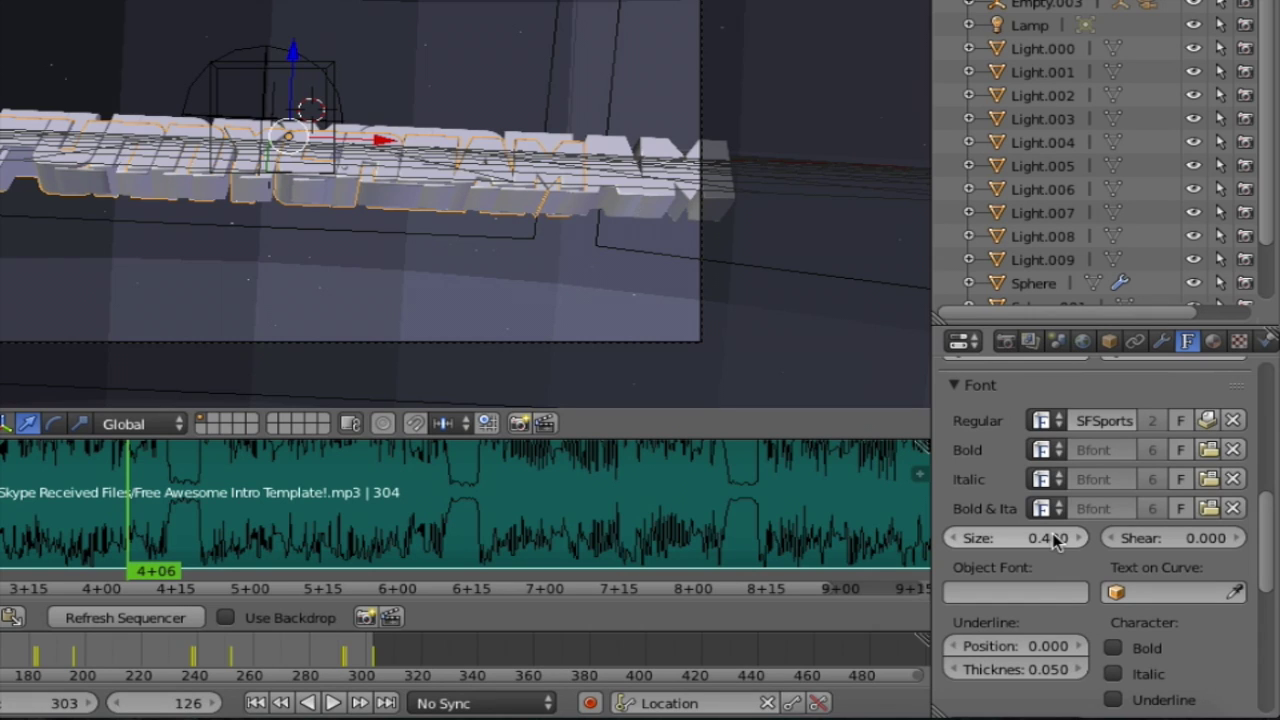
click(1053, 540)
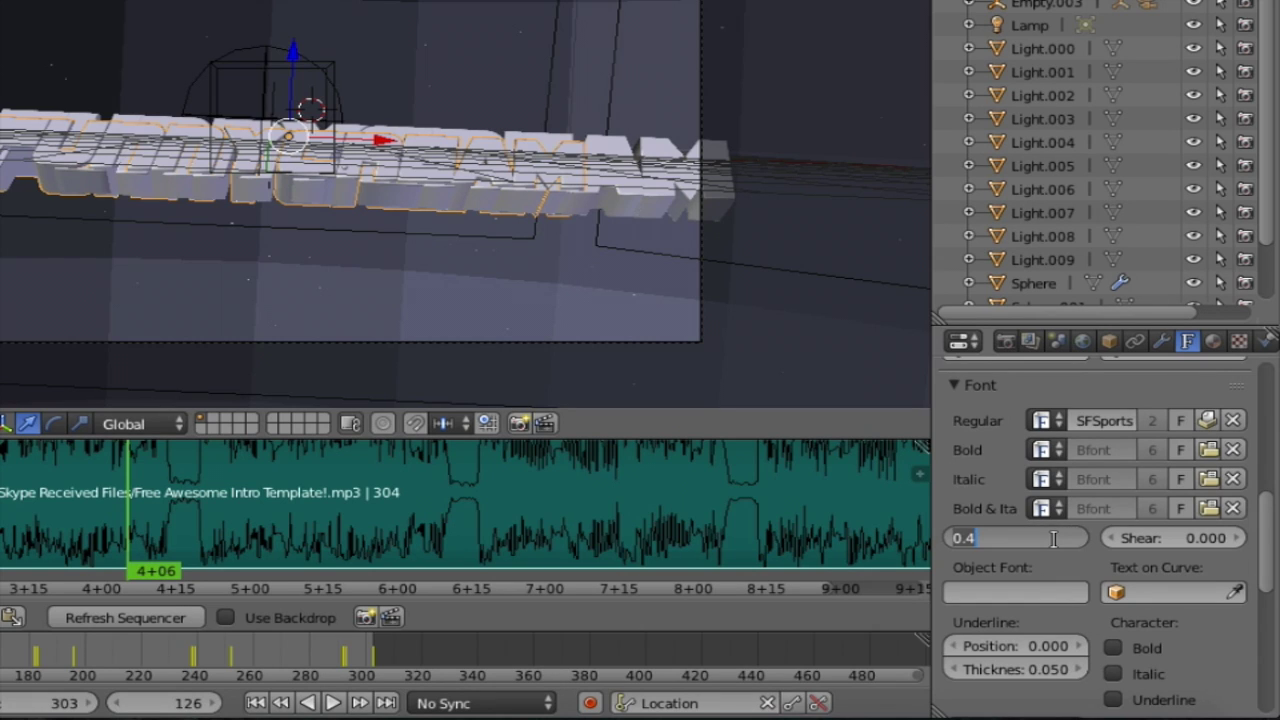
text(0.45)
key(Return)
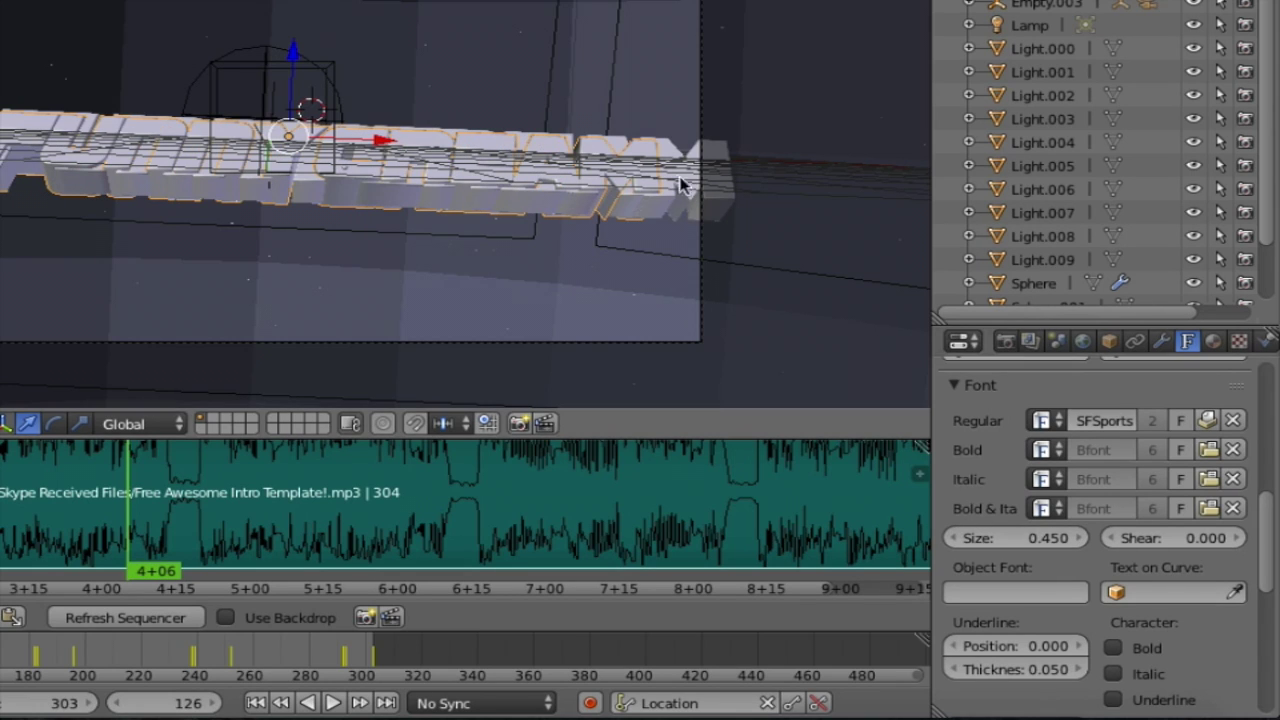
Select the overlapping Text.001 object and set its font size to 0.45 as well.
key(ctrl+z)
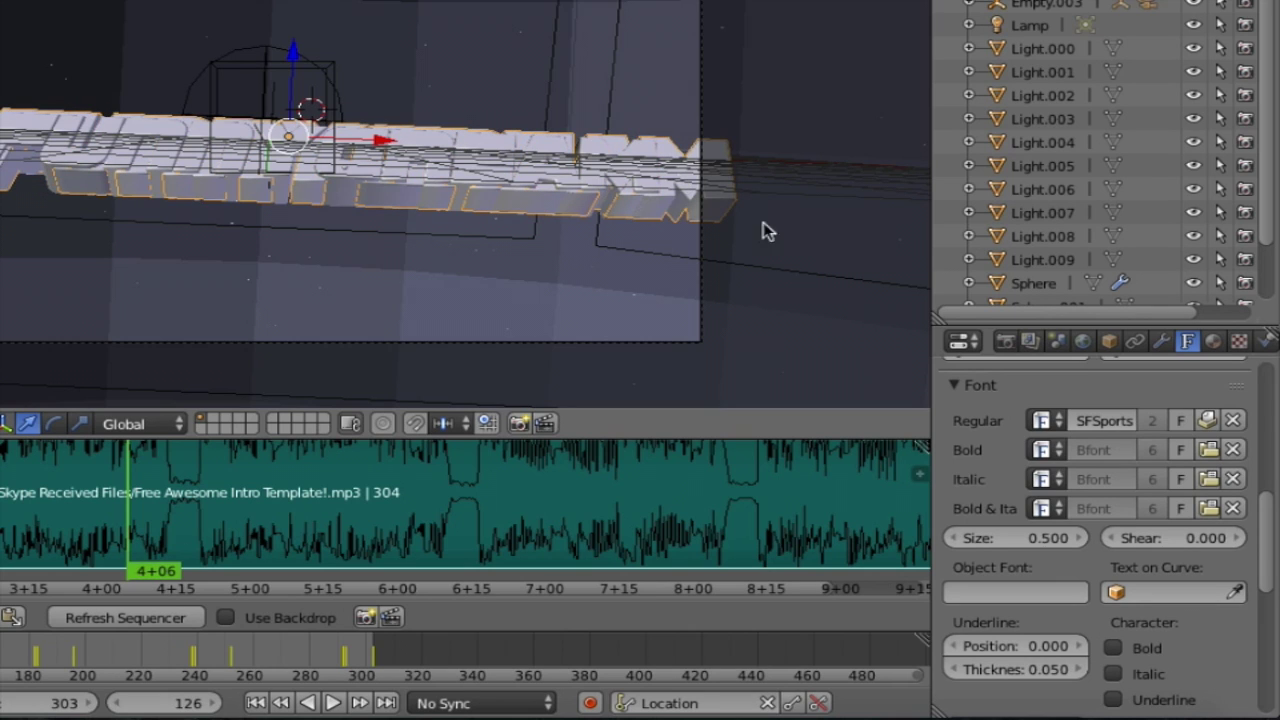
click(1054, 537)
text(0.45)
key(Return)
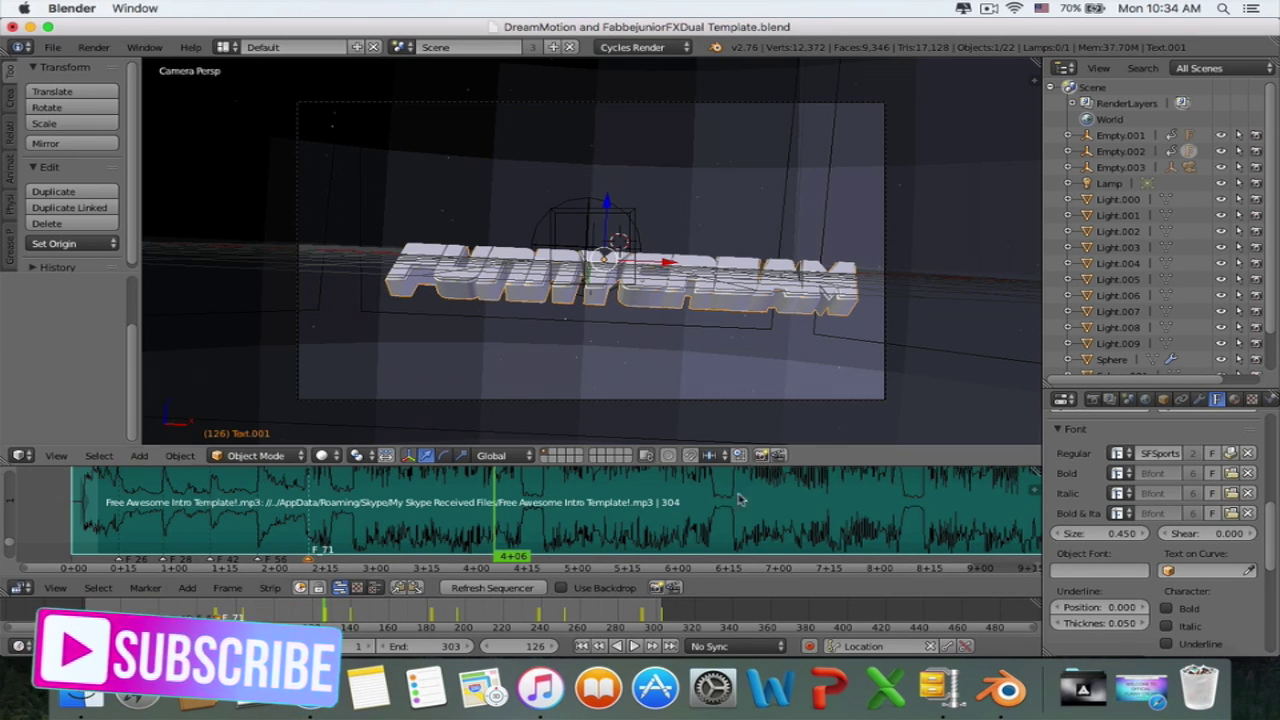
Scrub the sequencer back to frame 0, play the intro animation for a preview, and pause it.
drag(510, 557, 455, 557)
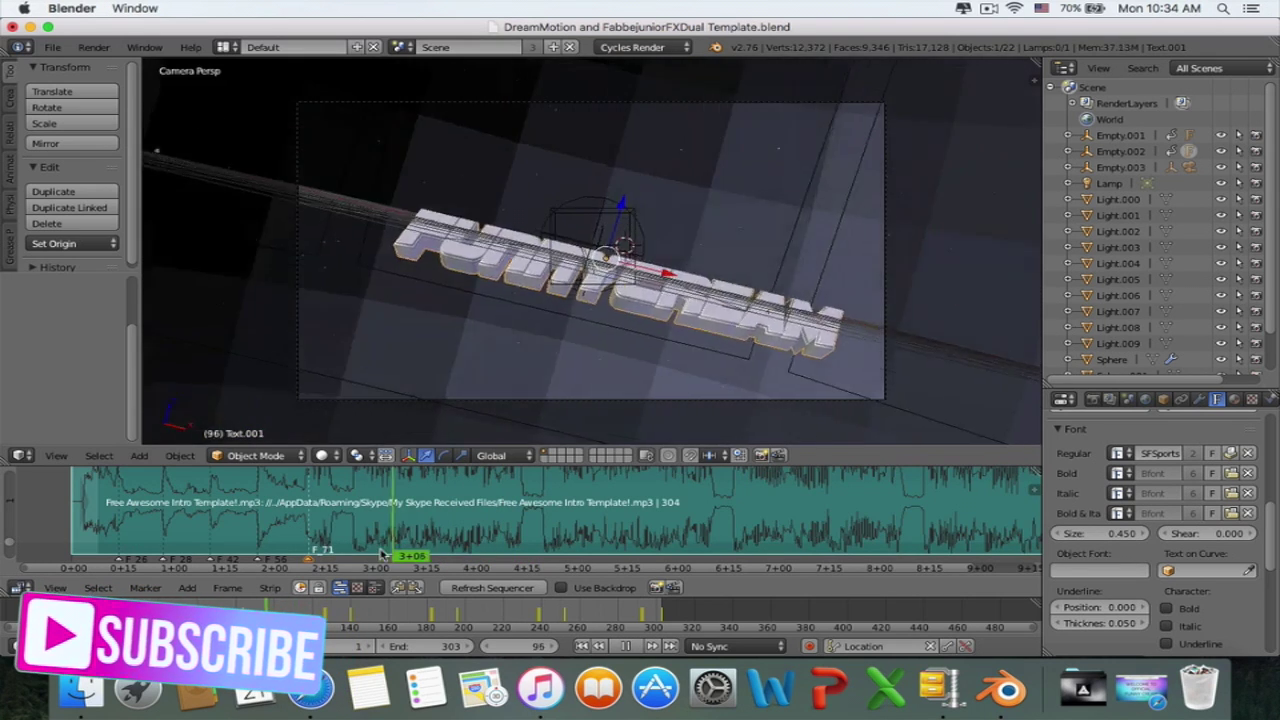
drag(381, 554, 70, 554)
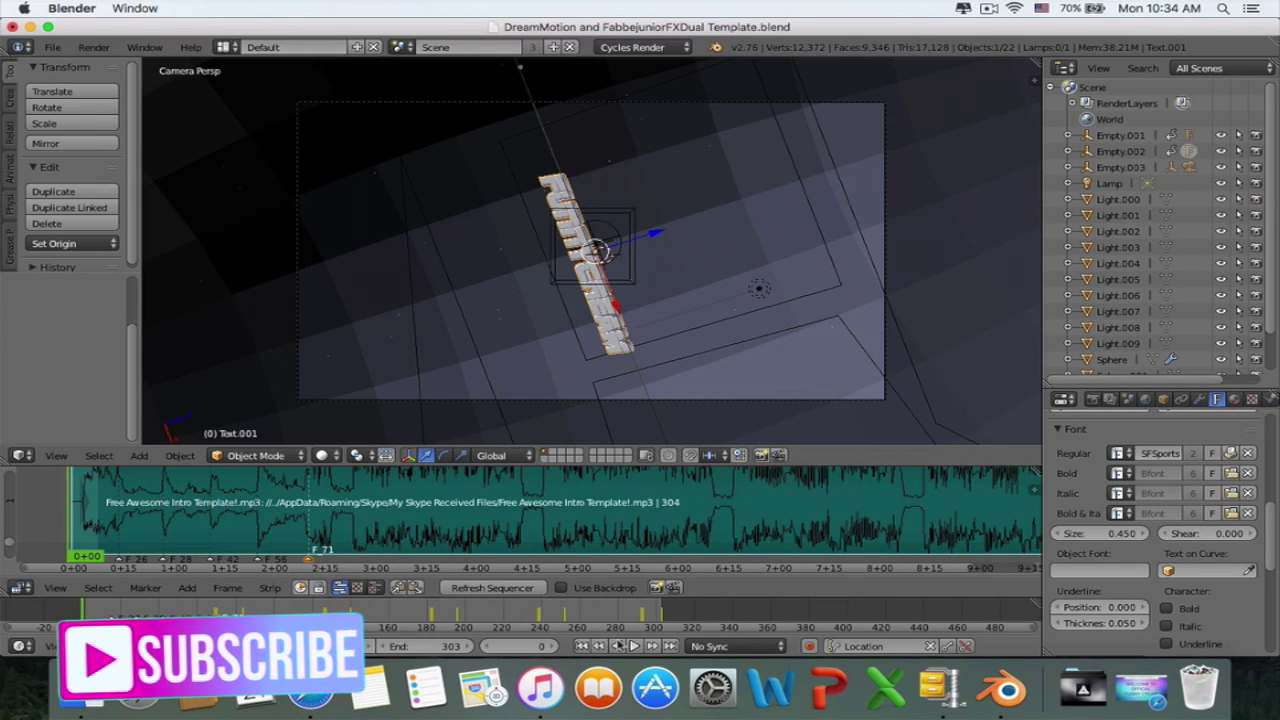
click(630, 646)
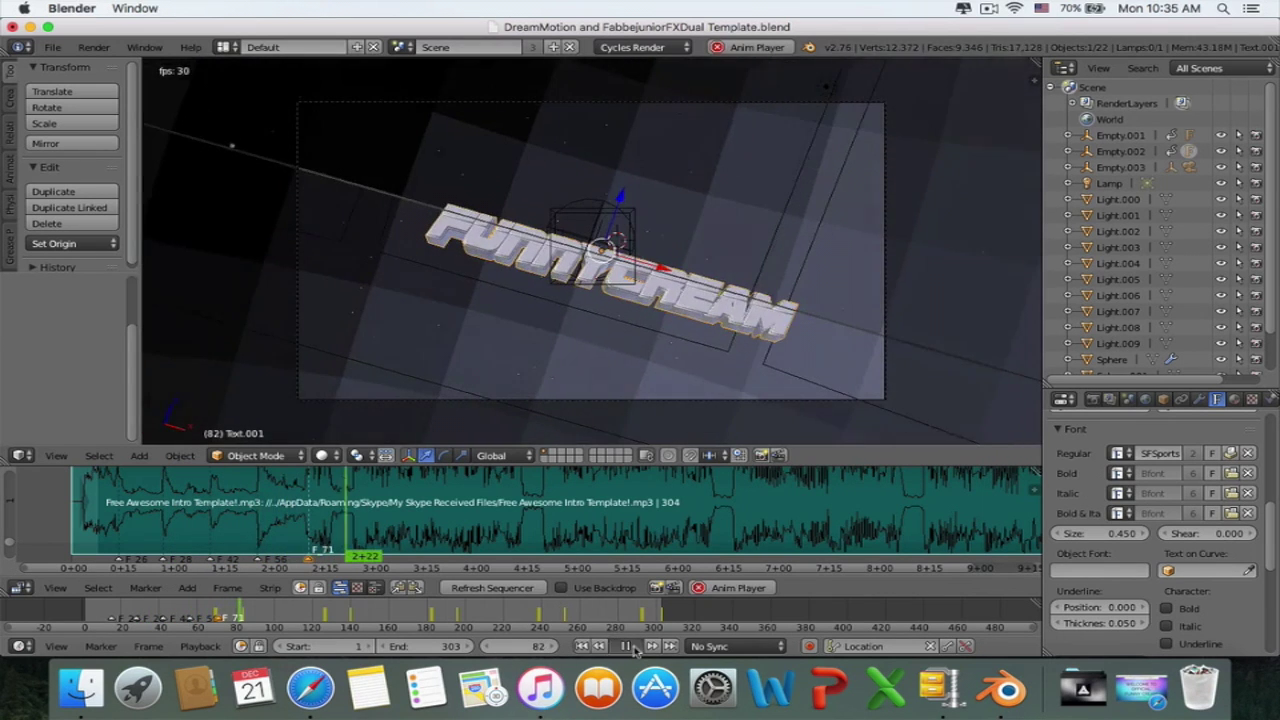
click(630, 647)
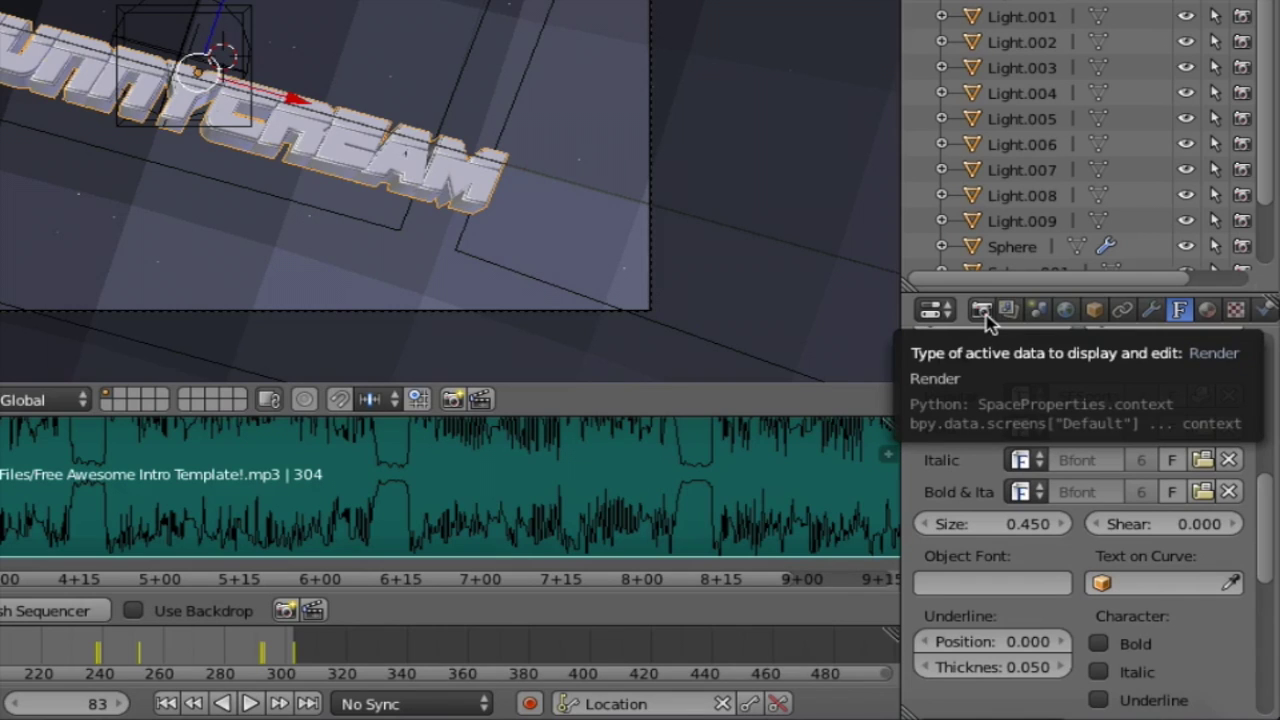
Set the render output location to the Desktop folder with the file name DreamFabbeTemplate.
click(982, 311)
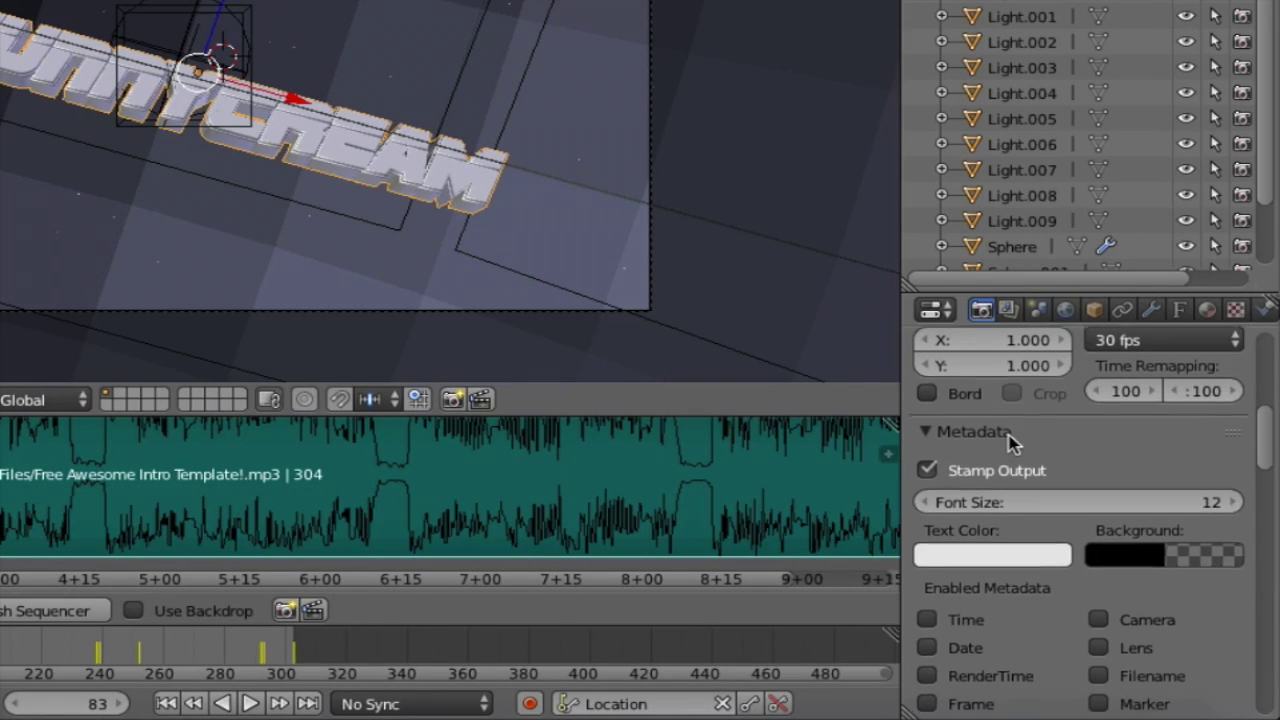
scroll(1010, 440, down, 3)
scroll(1010, 443, down, 10)
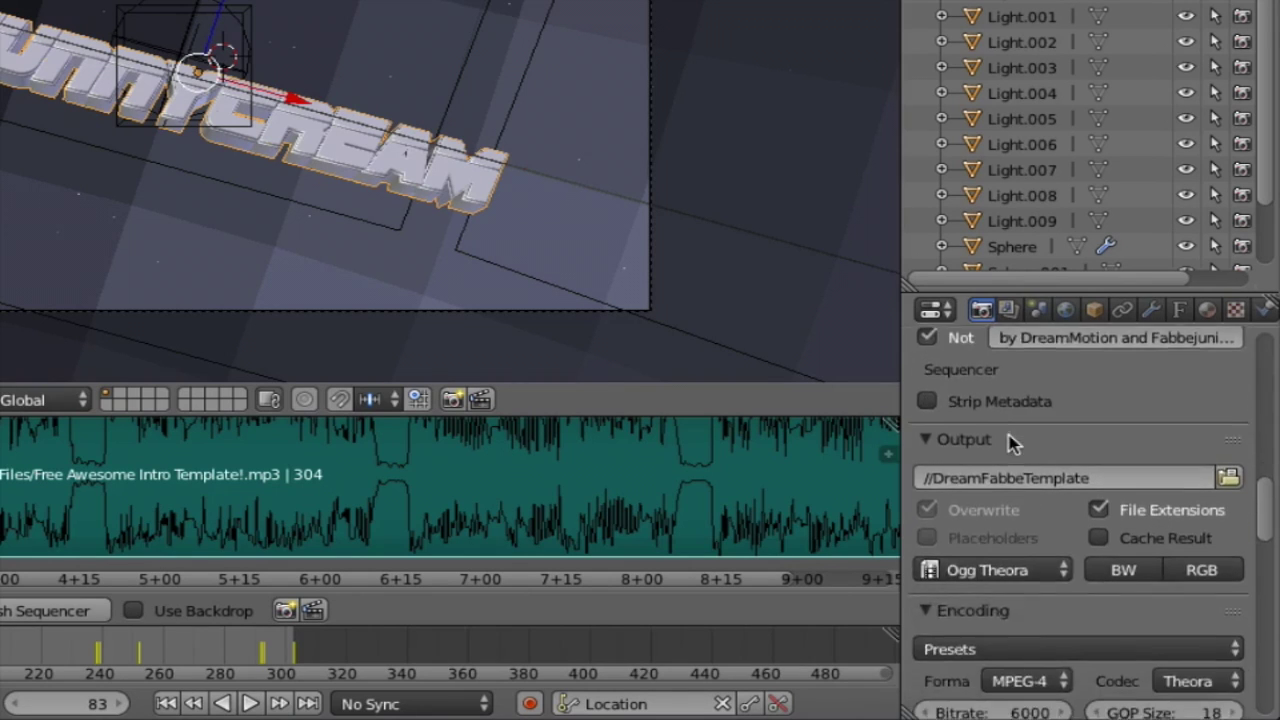
scroll(1010, 443, up, 1)
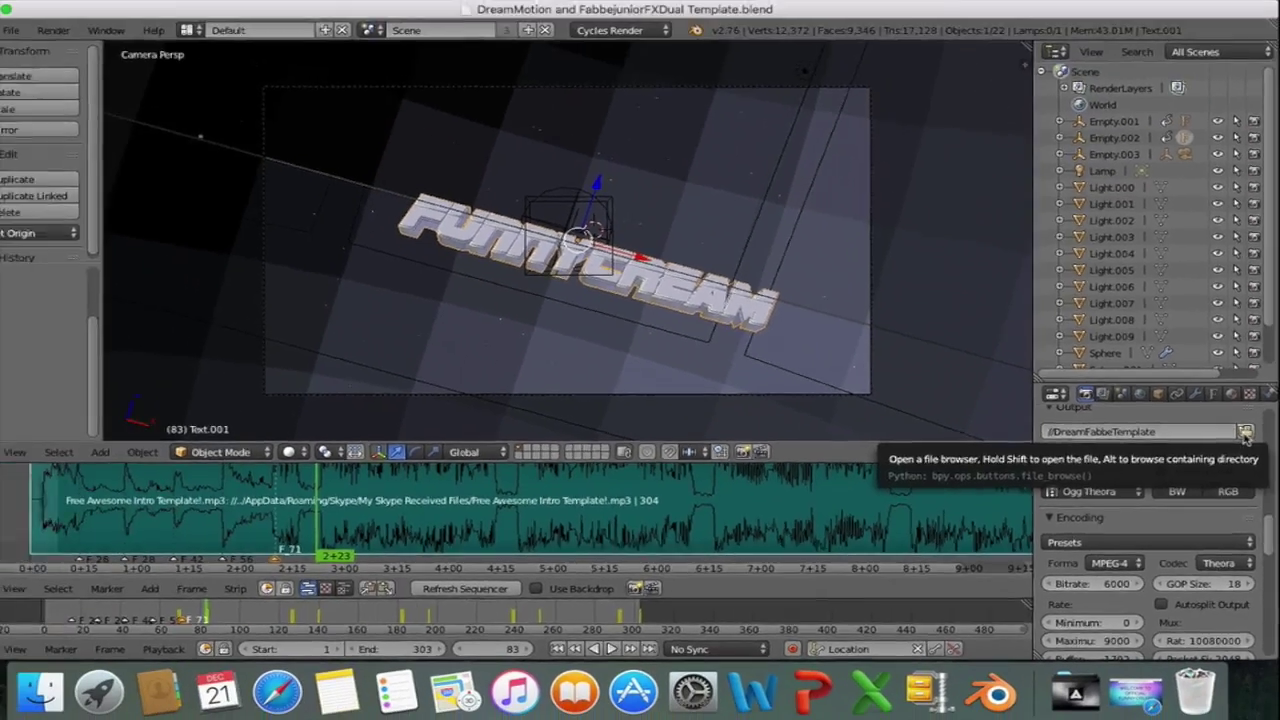
click(1240, 420)
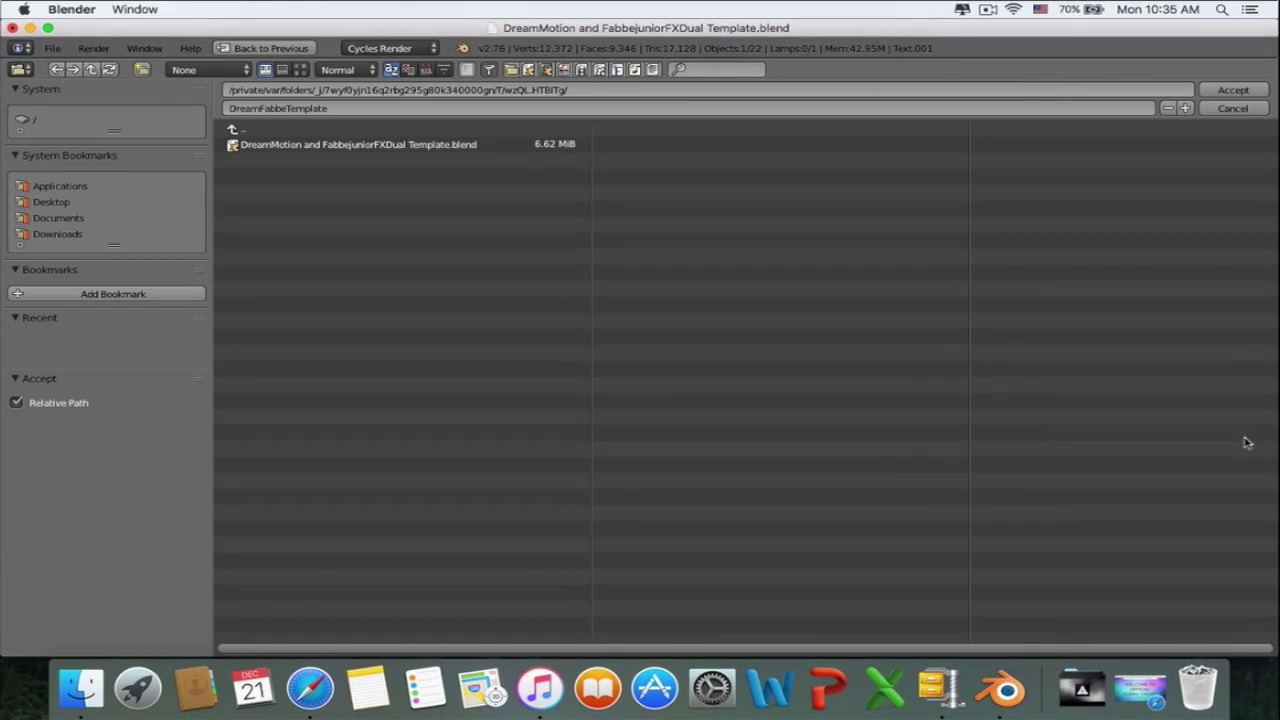
click(50, 204)
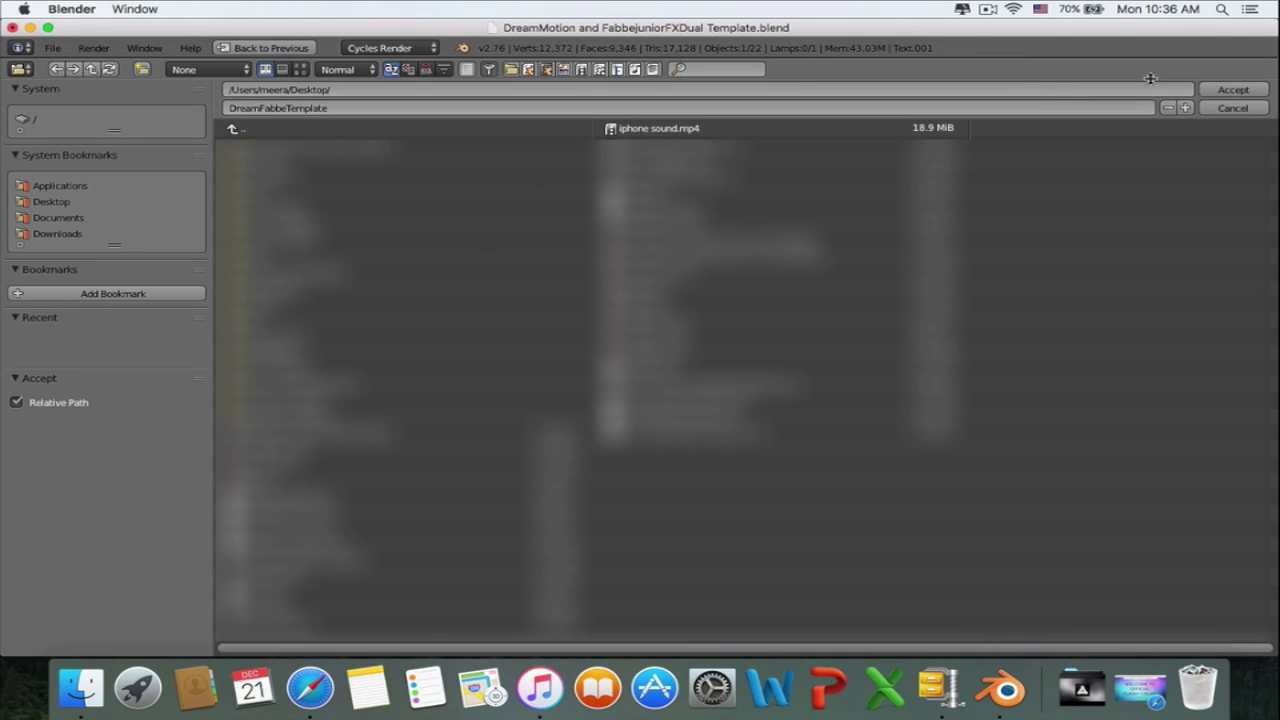
click(1235, 90)
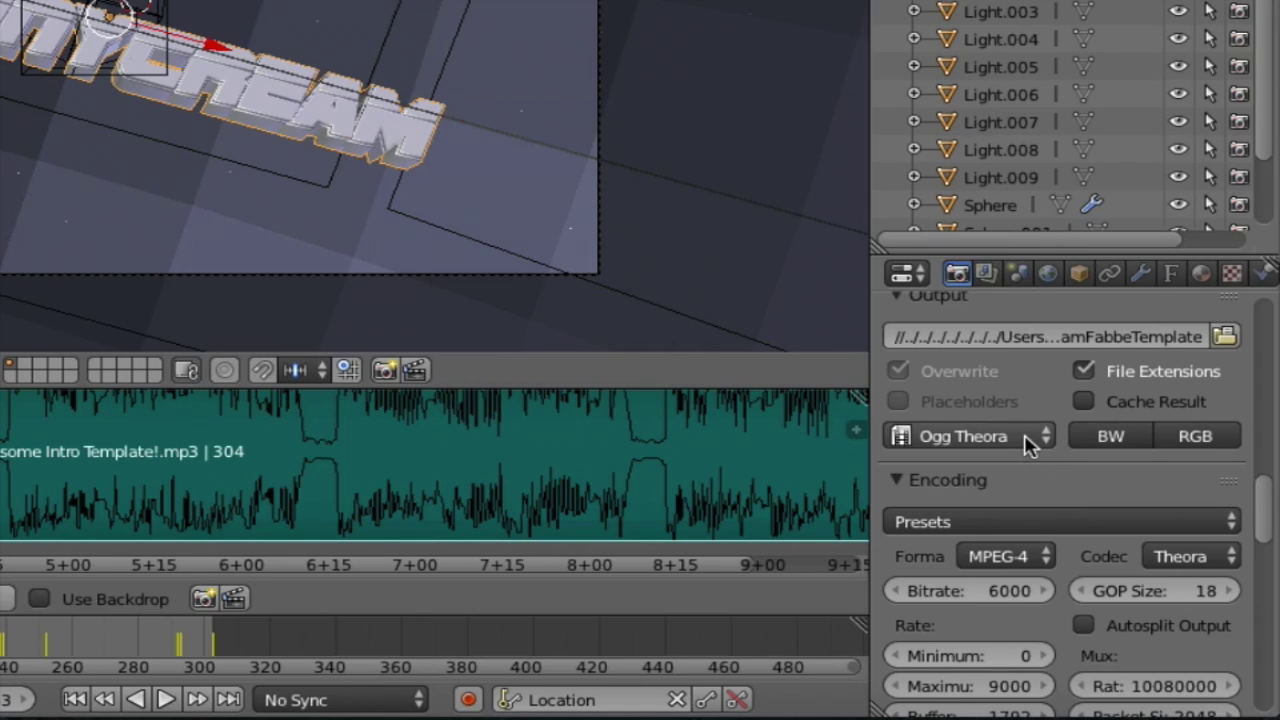
Set the output file format to H.264, with AVI as the encoding format and H.264 as the video codec.
click(1030, 445)
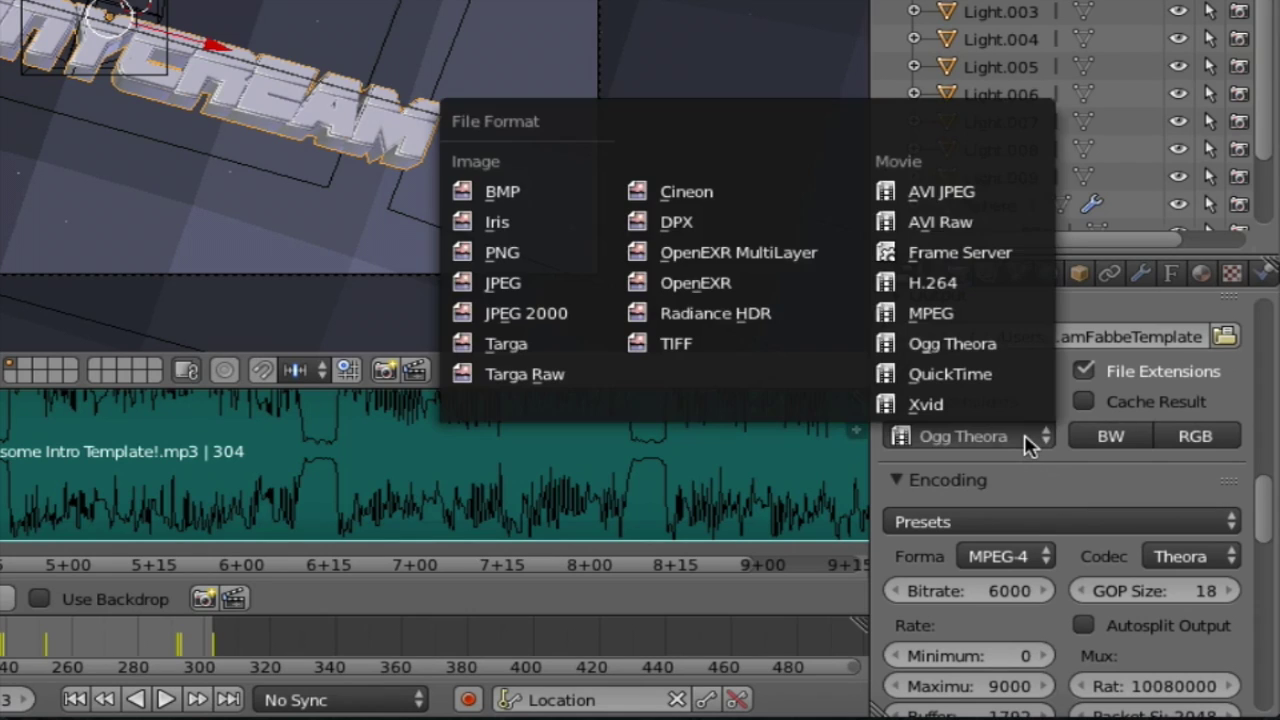
click(995, 285)
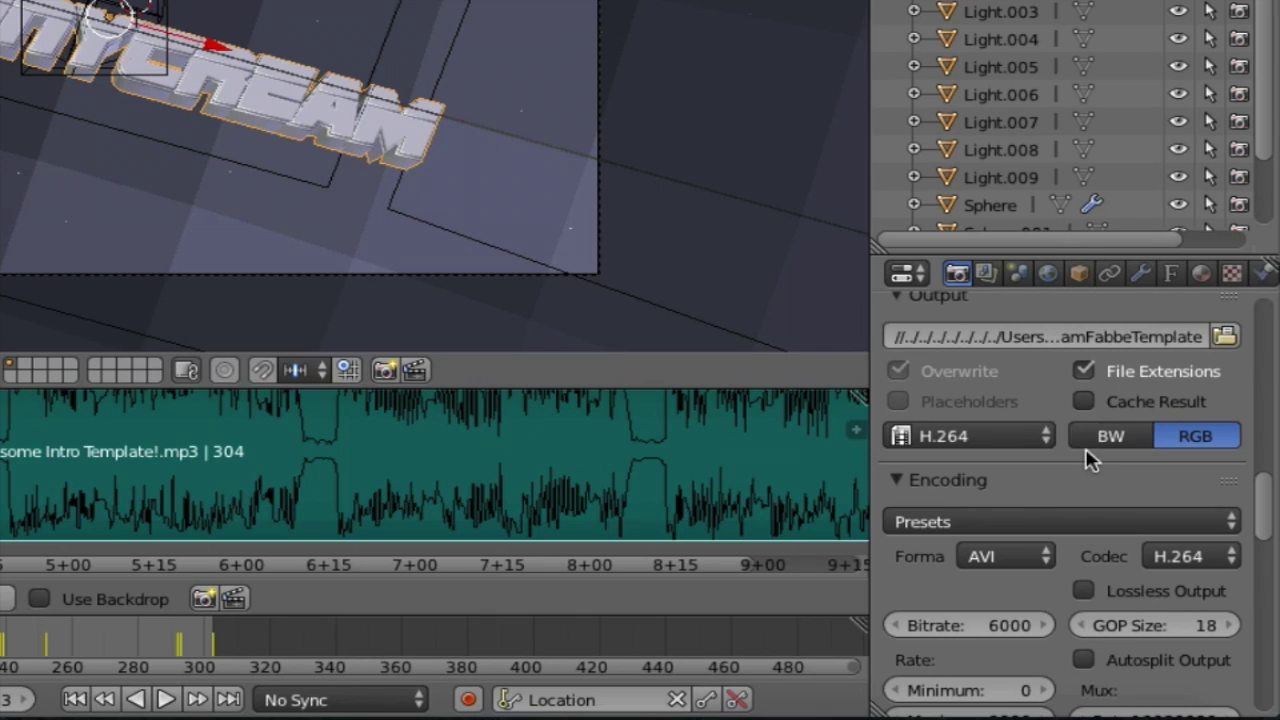
scroll(1082, 474, down, 3)
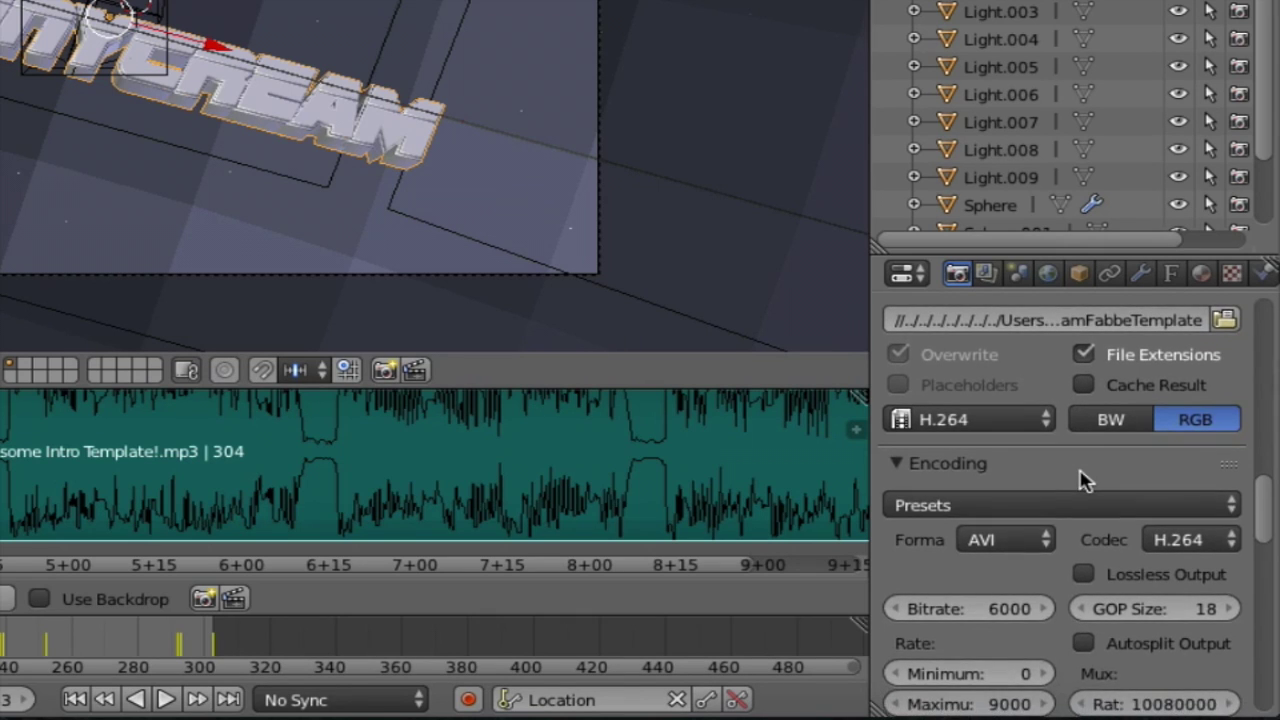
click(894, 440)
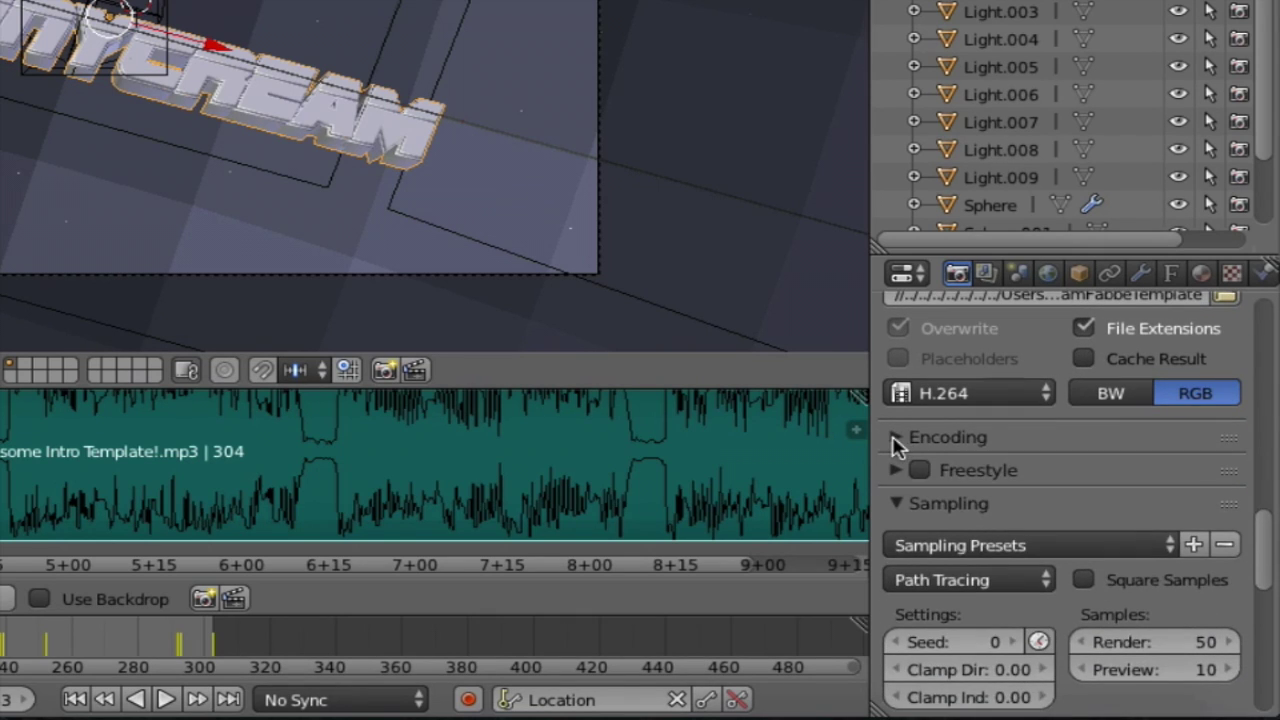
click(895, 440)
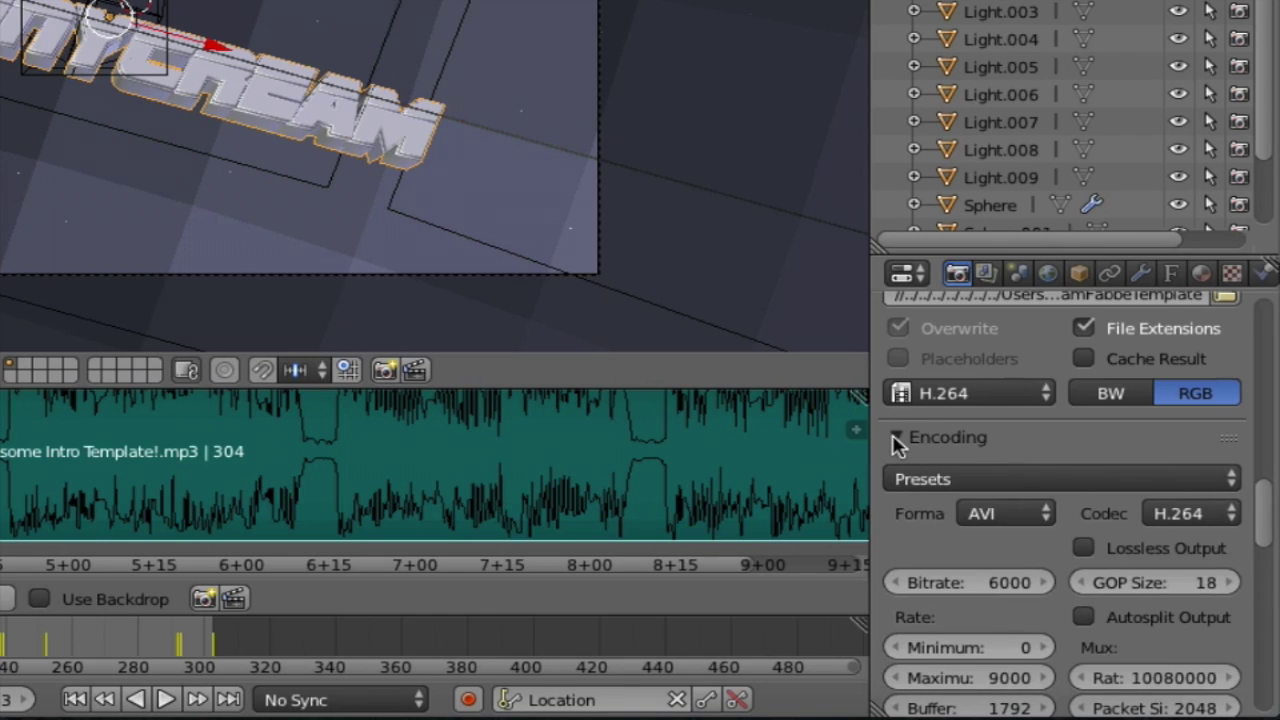
scroll(1062, 470, down, 1)
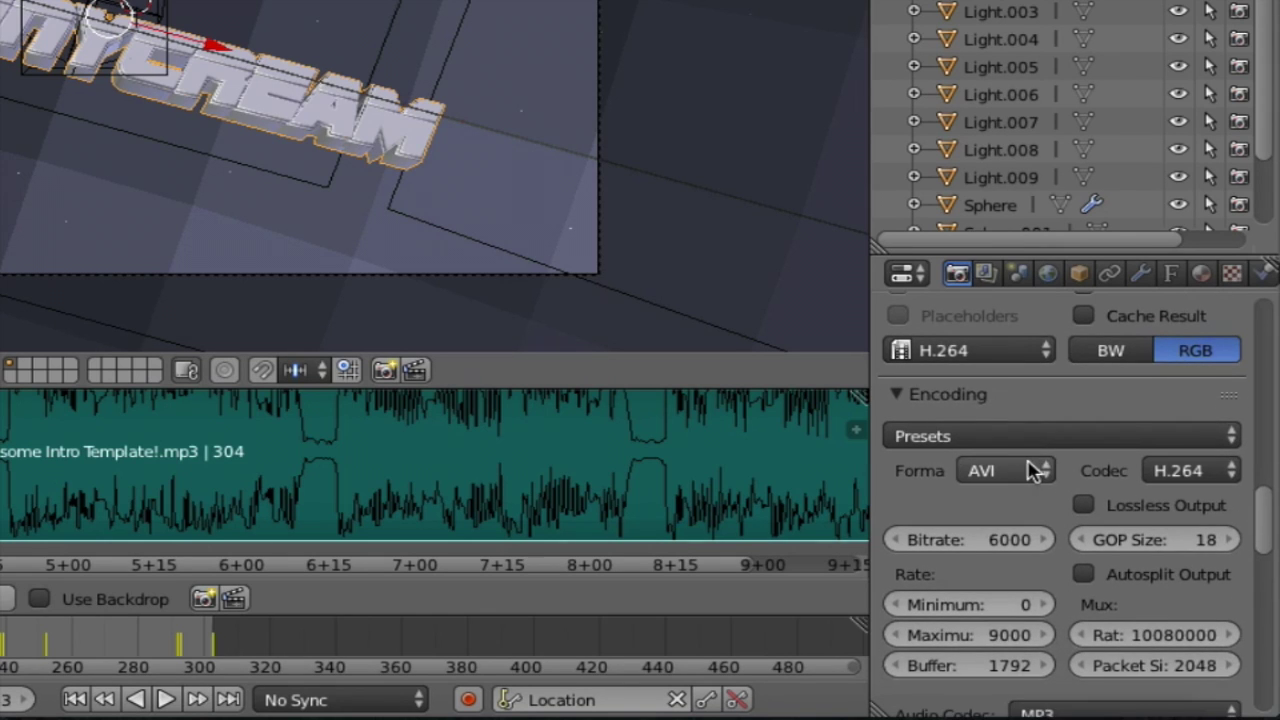
click(1034, 472)
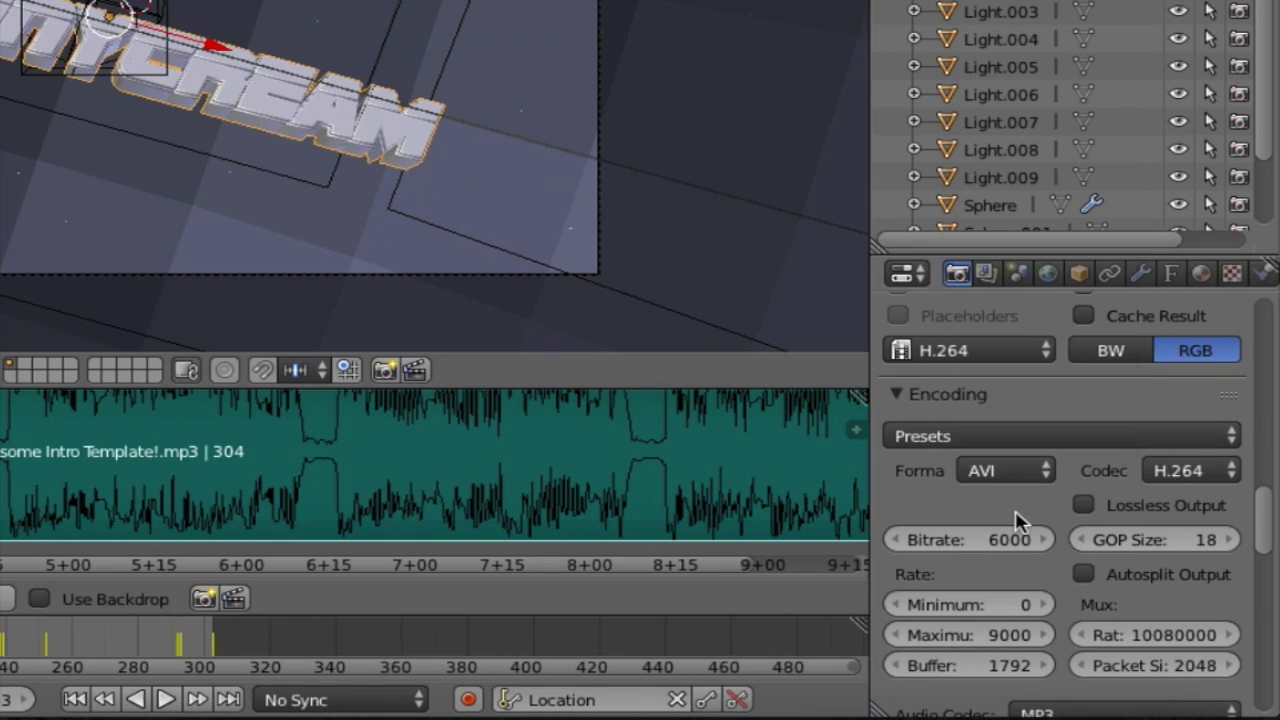
click(1213, 476)
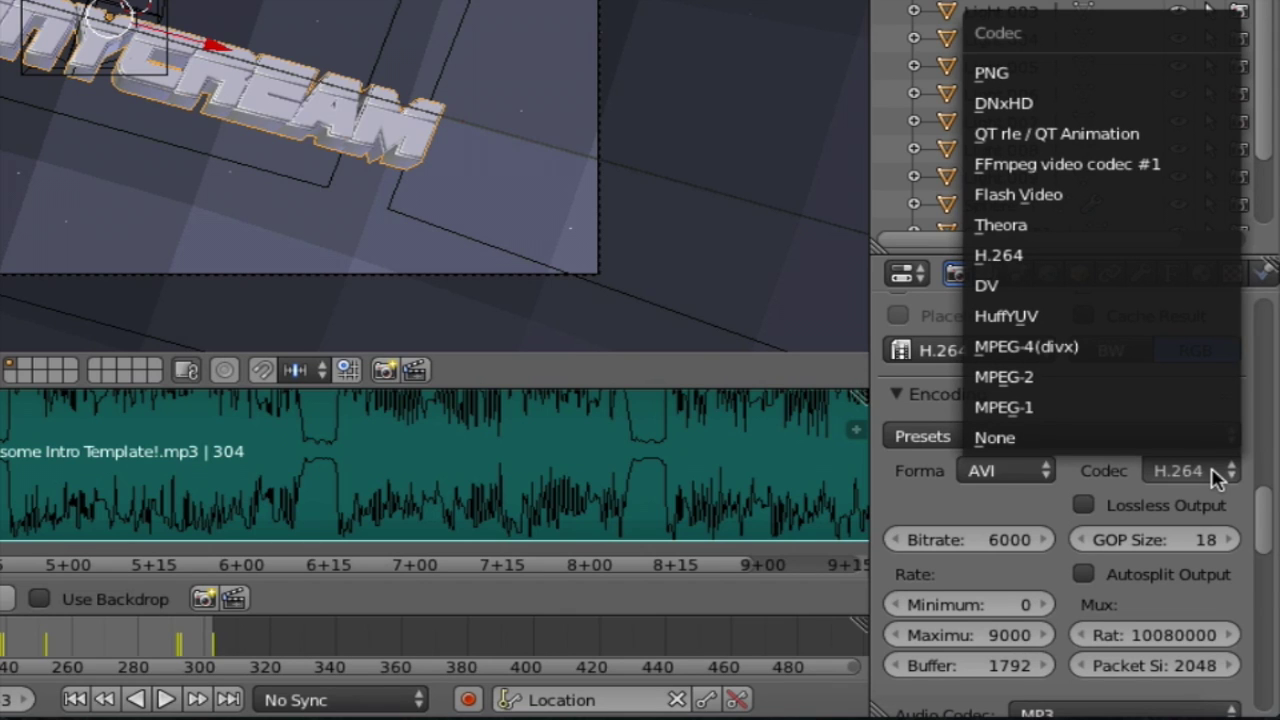
click(1071, 258)
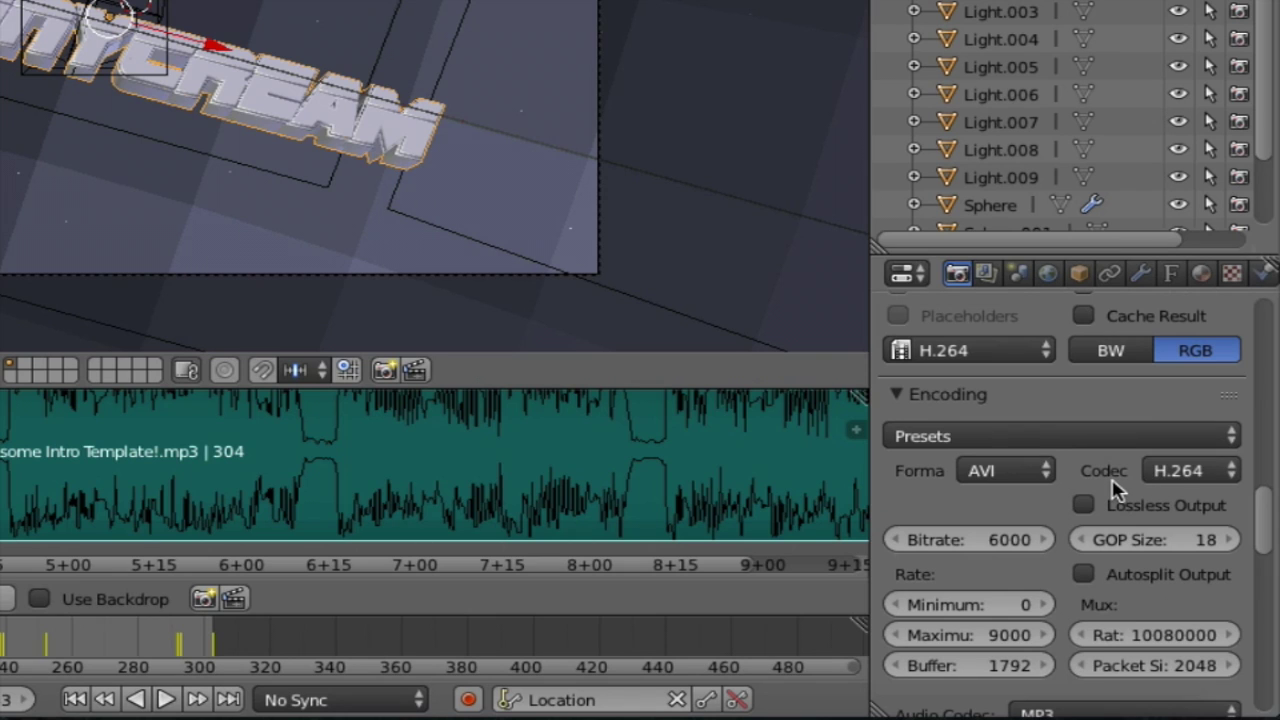
Choose MP3 as the audio codec in the encoding settings.
scroll(1117, 489, down, 8)
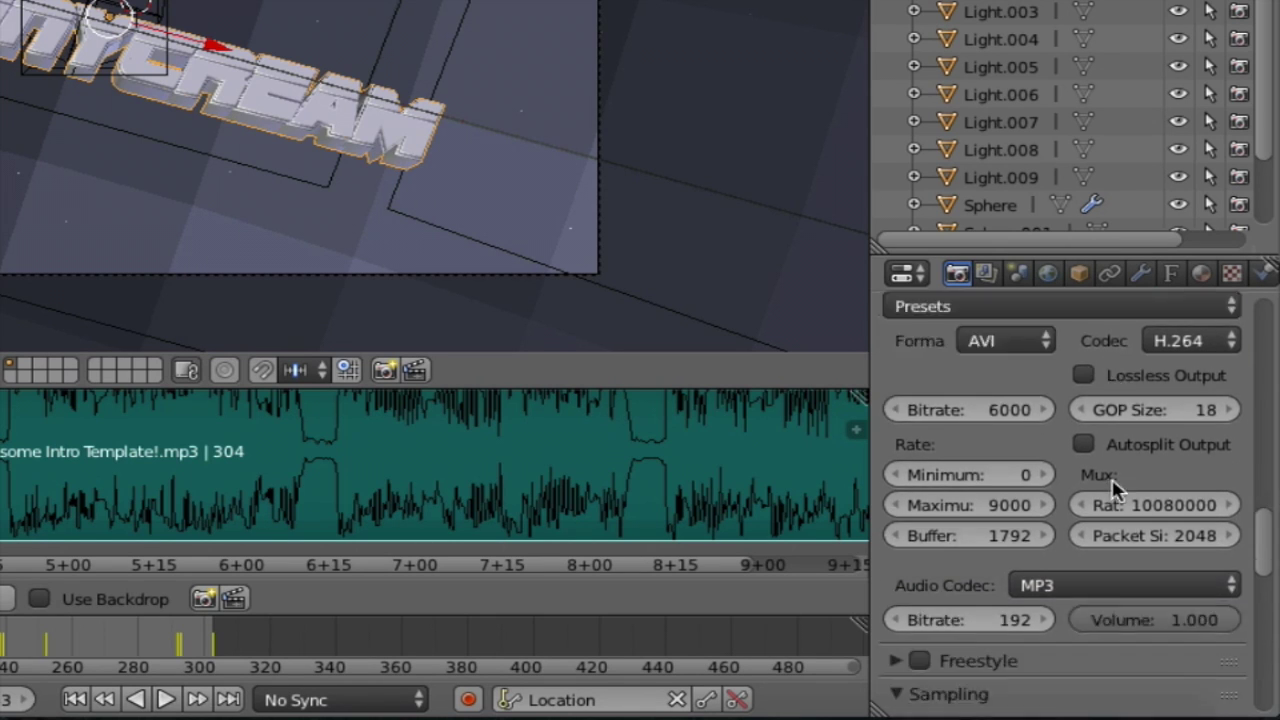
scroll(1043, 409, up, 2)
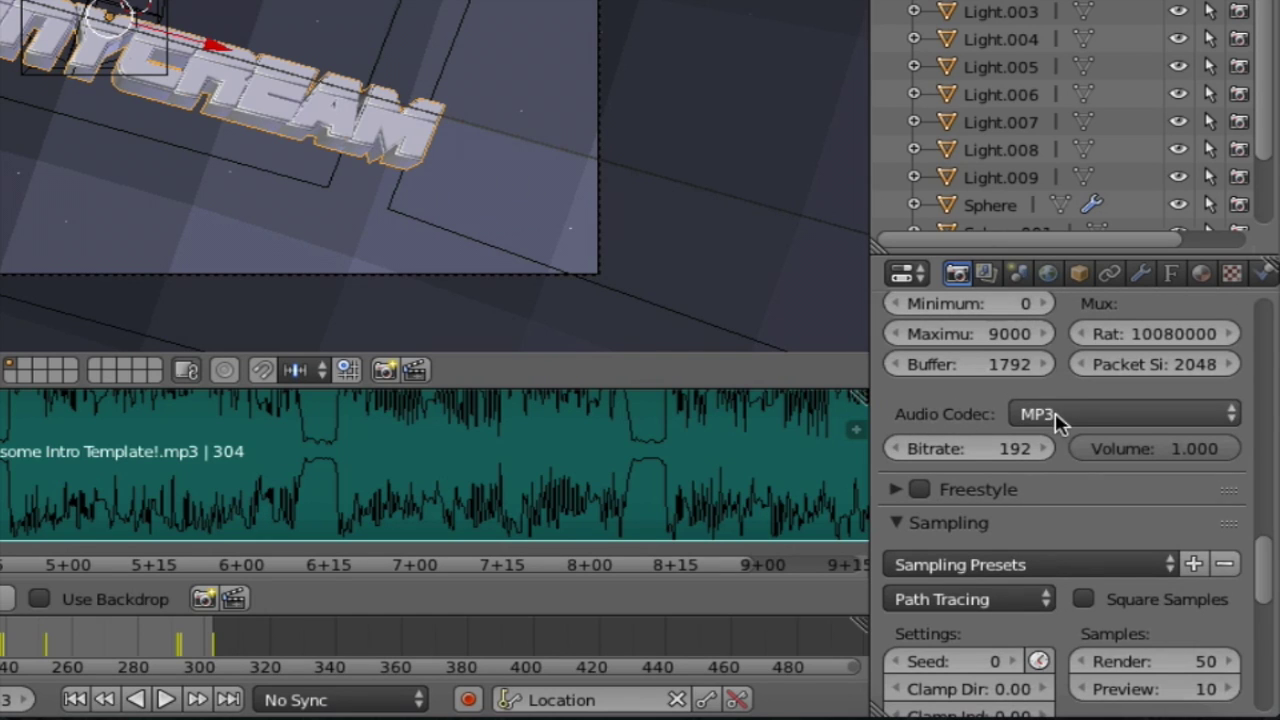
click(1050, 418)
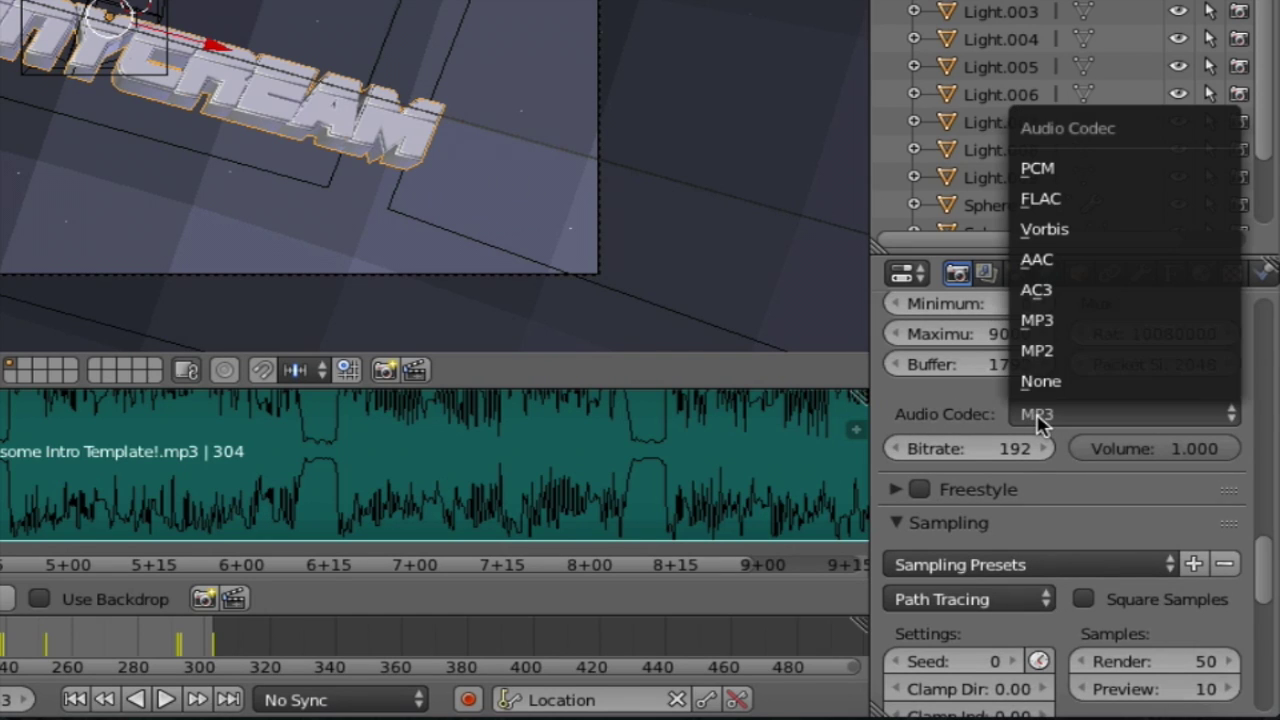
click(1076, 326)
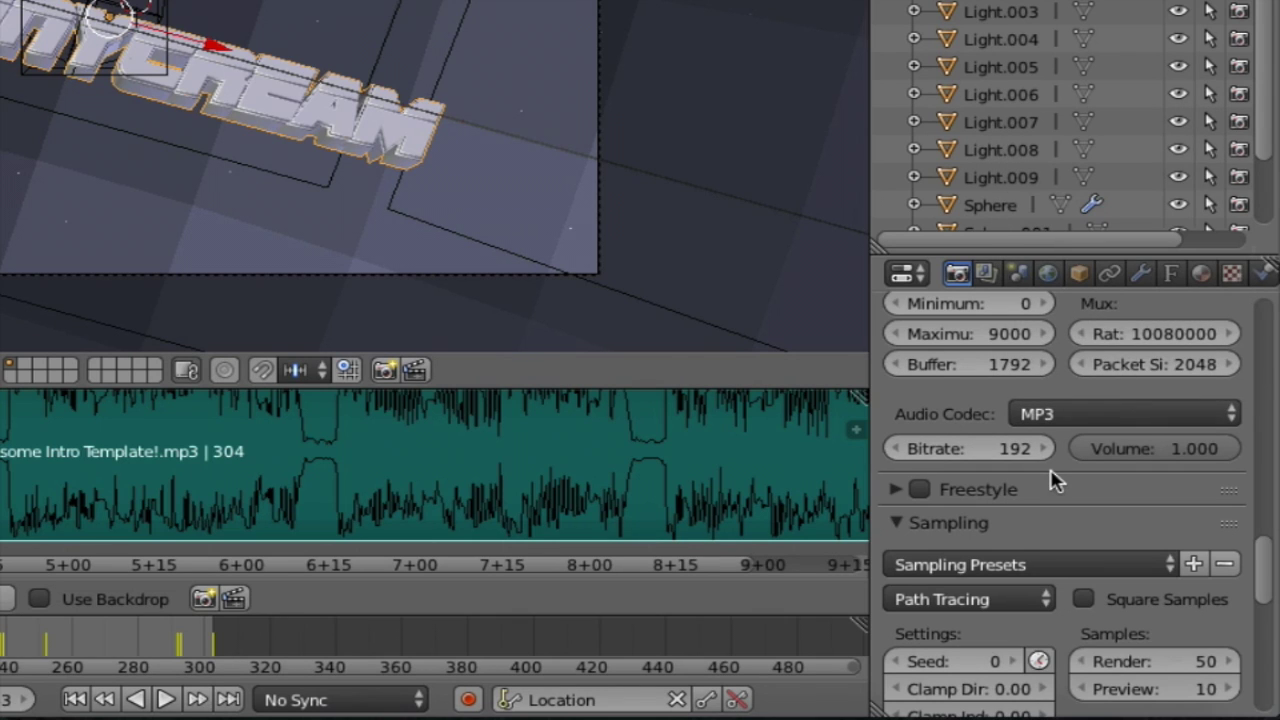
Check the remaining render settings, render the current frame as a test still, and start rendering the full animation.
scroll(1055, 480, down, 10)
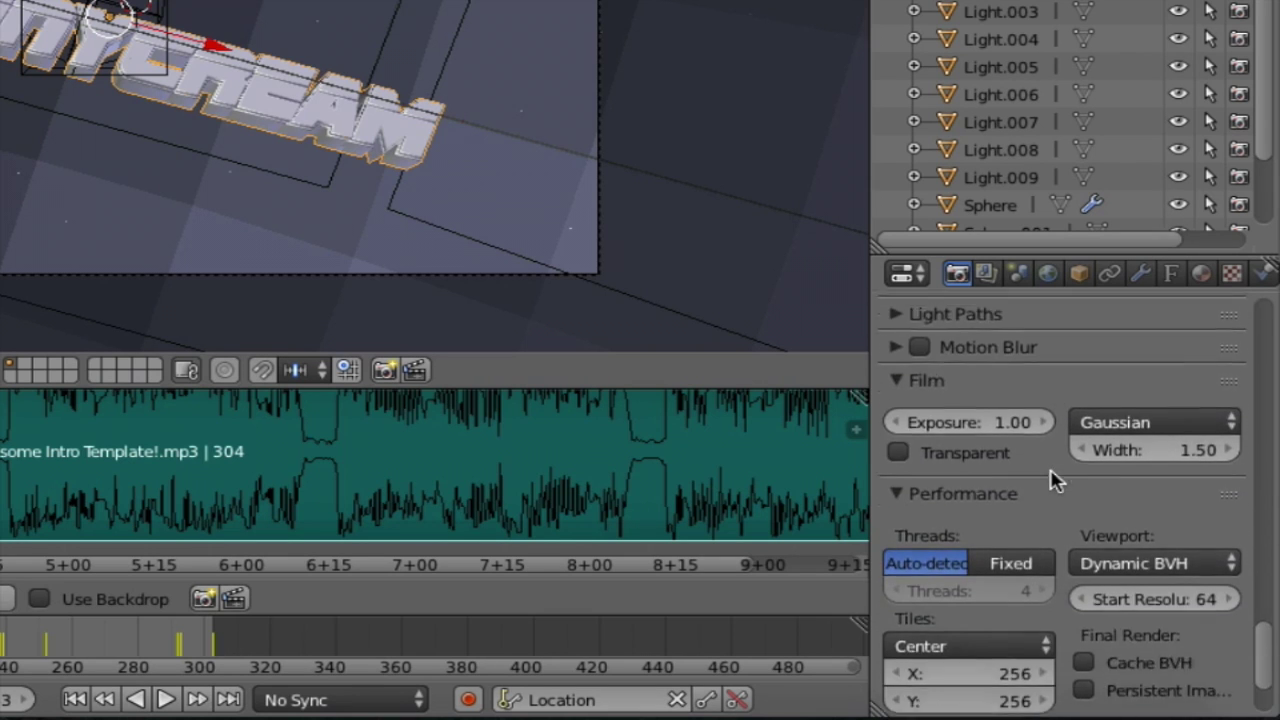
scroll(1055, 480, down, 2)
scroll(1055, 480, up, 20)
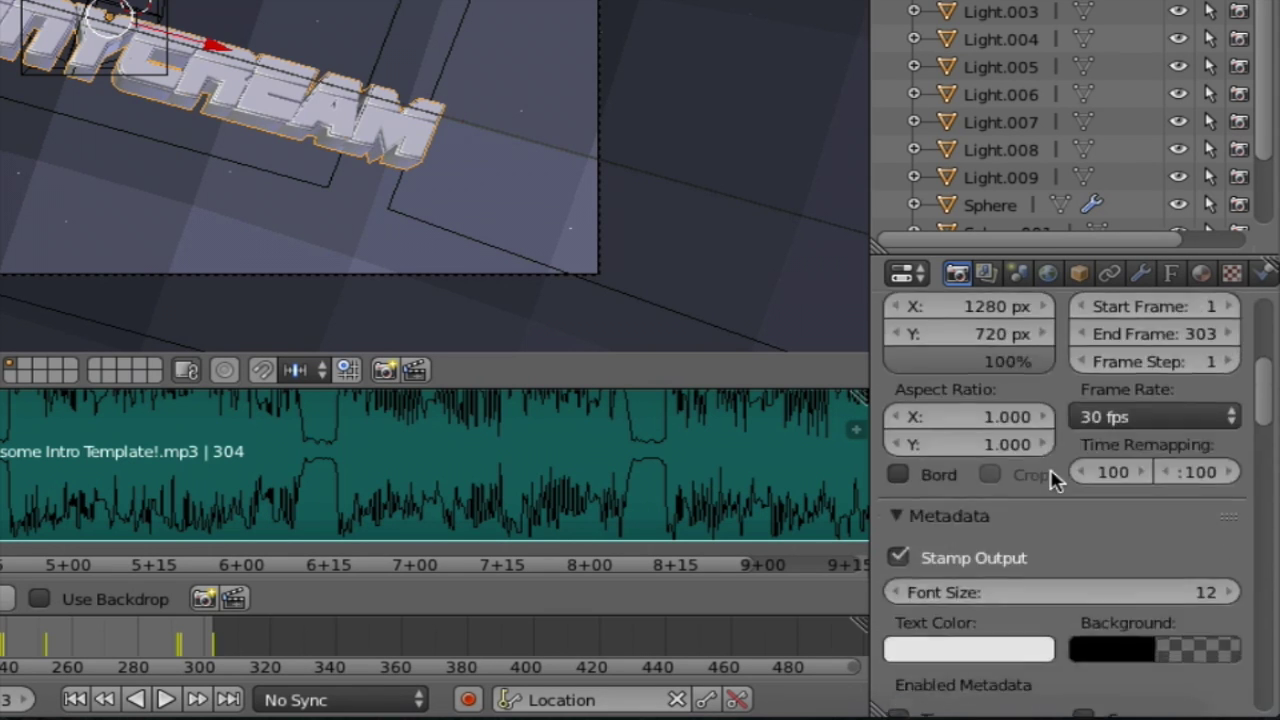
scroll(1055, 480, up, 8)
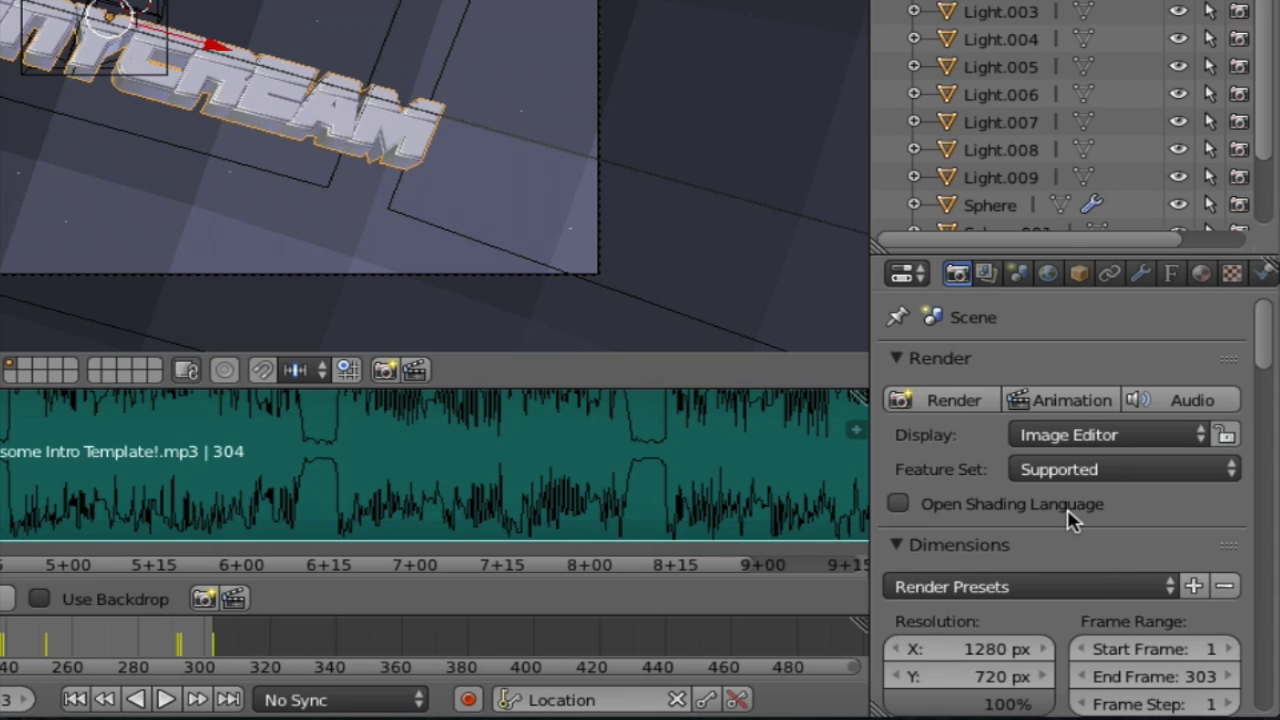
scroll(1020, 615, down, 1)
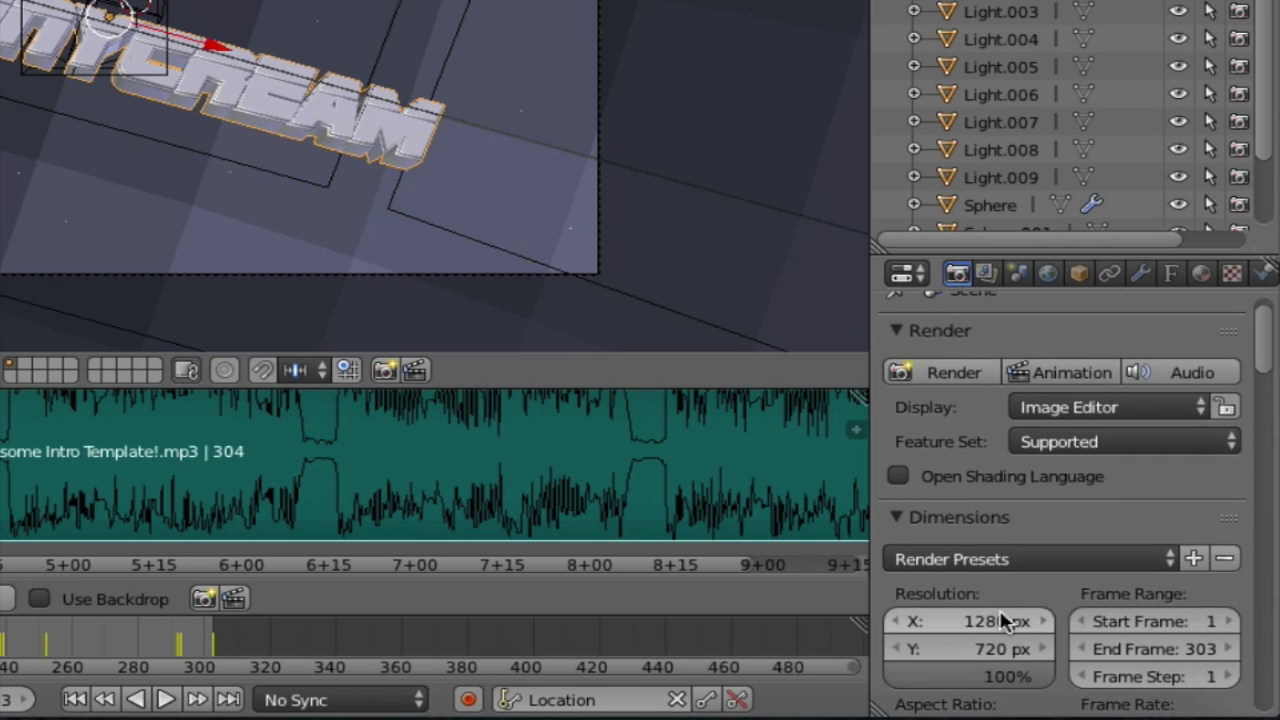
scroll(963, 639, down, 1)
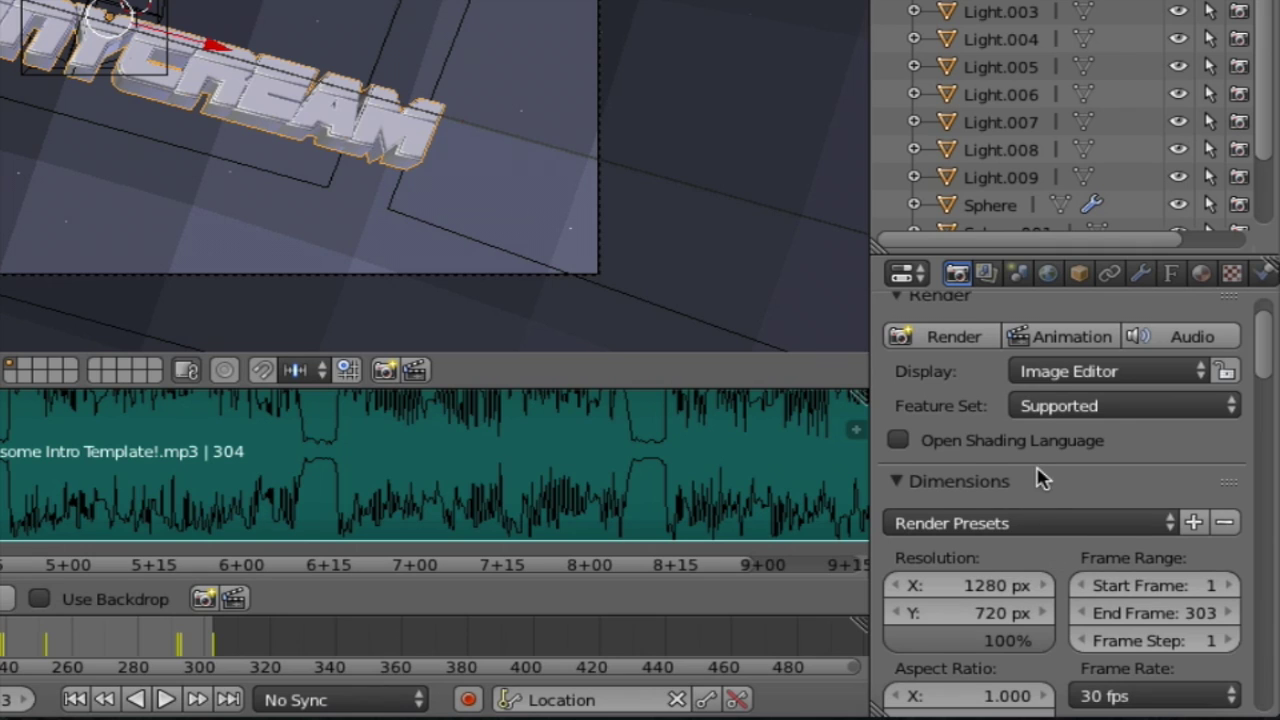
scroll(1040, 475, up, 1)
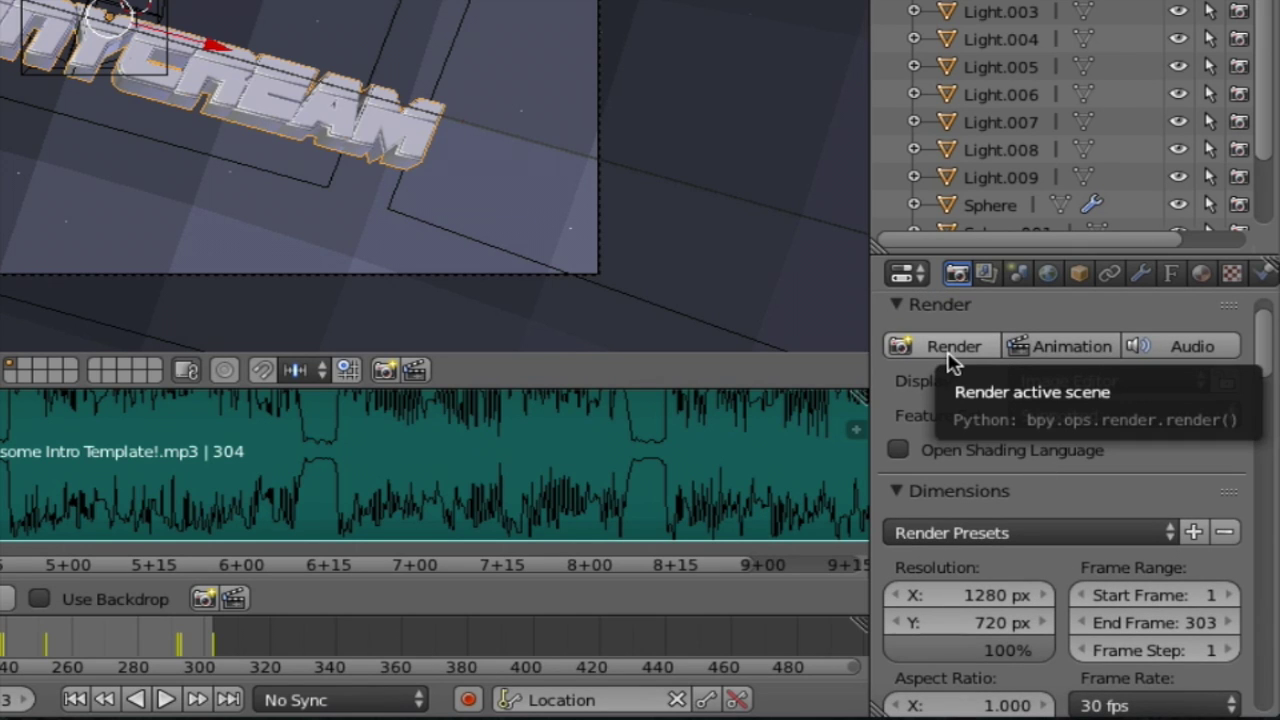
click(948, 350)
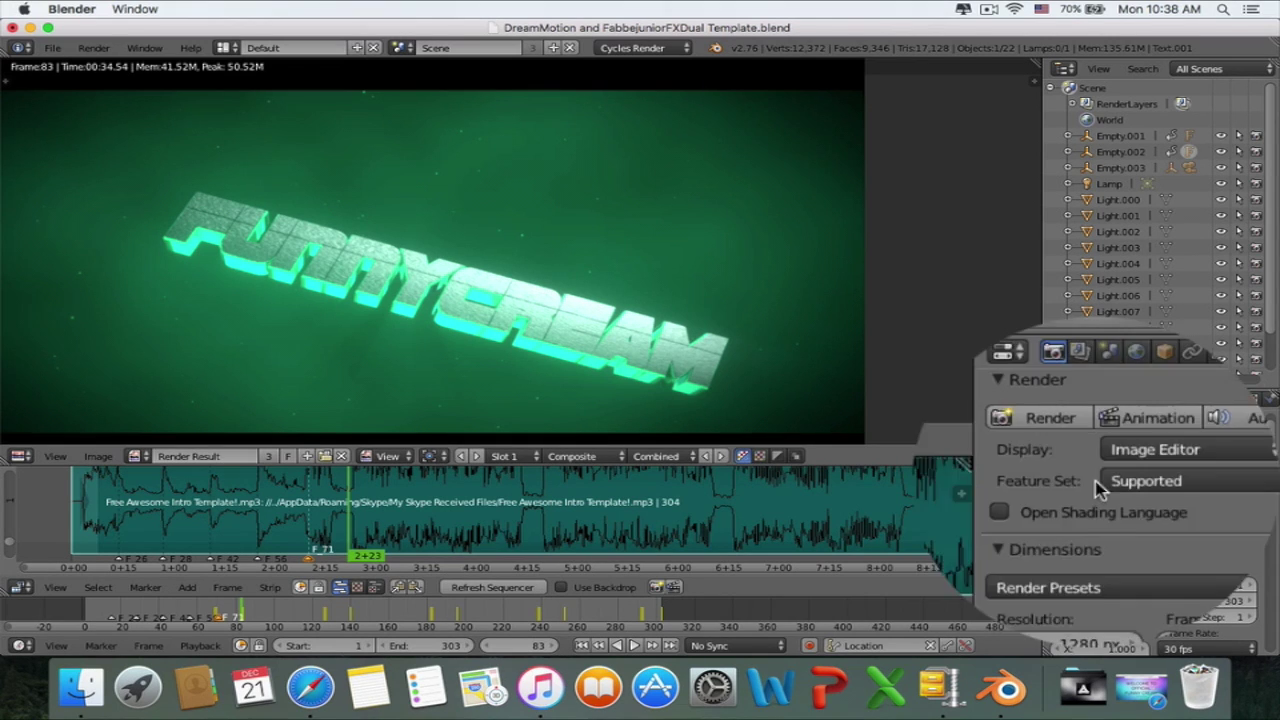
click(1095, 445)
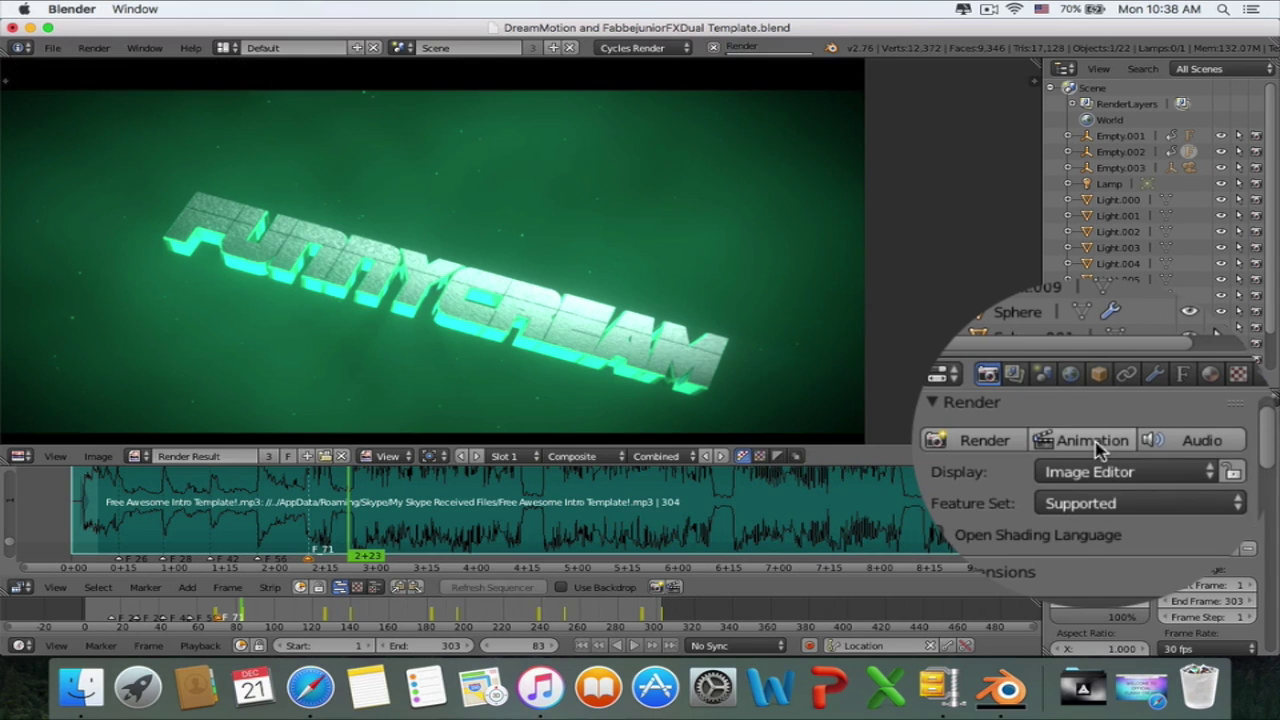